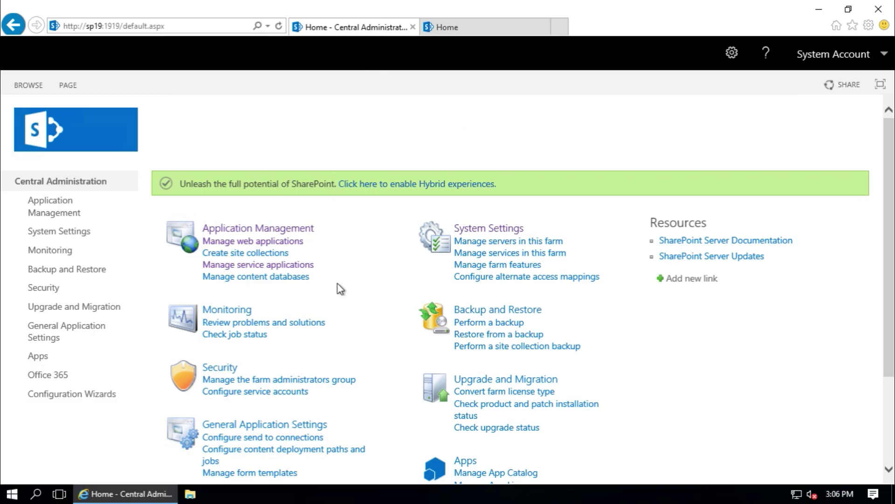
- Open Manage service applications under Central Administration's Application Management
{"action": "left_click", "coordinate": [64, 210]}
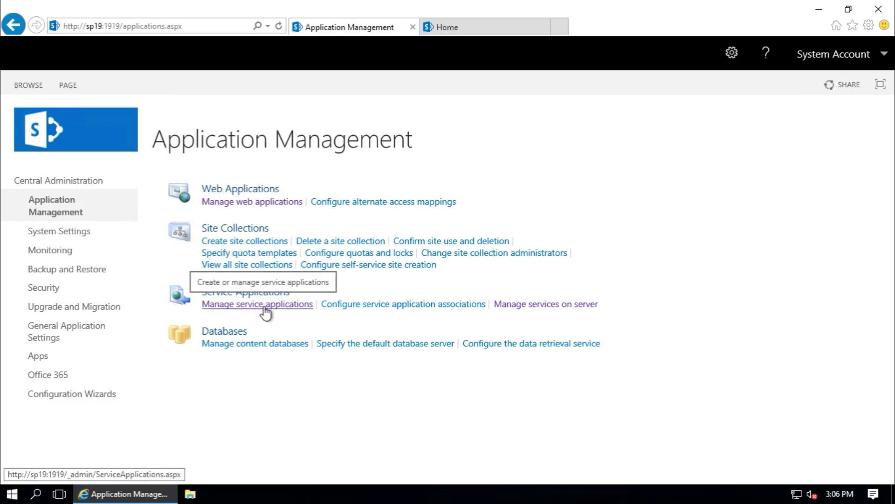
{"action": "left_click", "coordinate": [265, 306]}
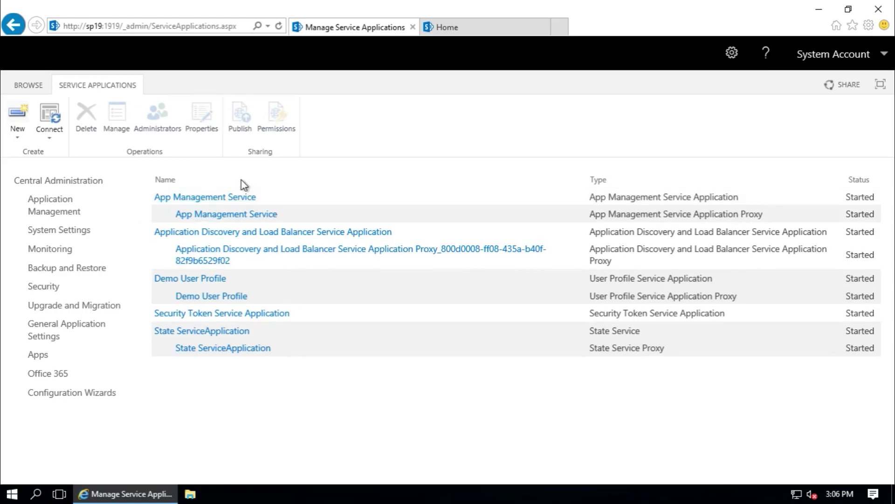
- From the team site's home page, open the GlobalTest list's Workflow Settings page through List settings
{"action": "left_click", "coordinate": [477, 31]}
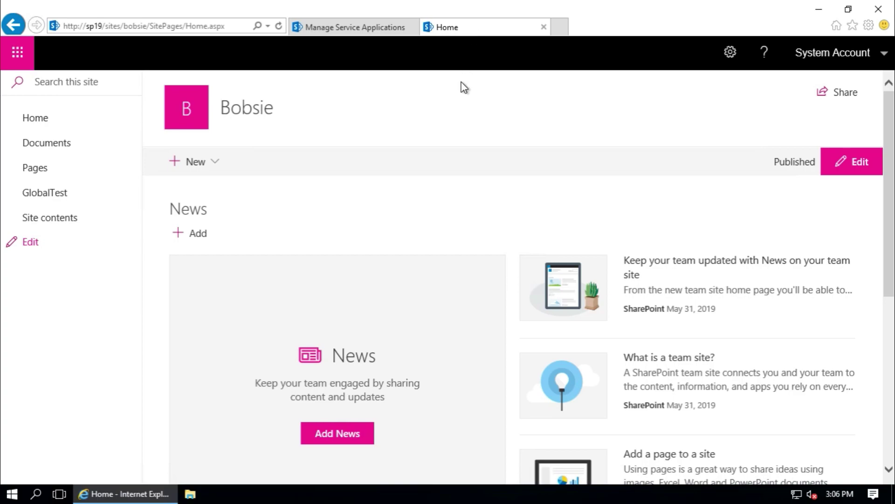
{"action": "left_click", "coordinate": [65, 194]}
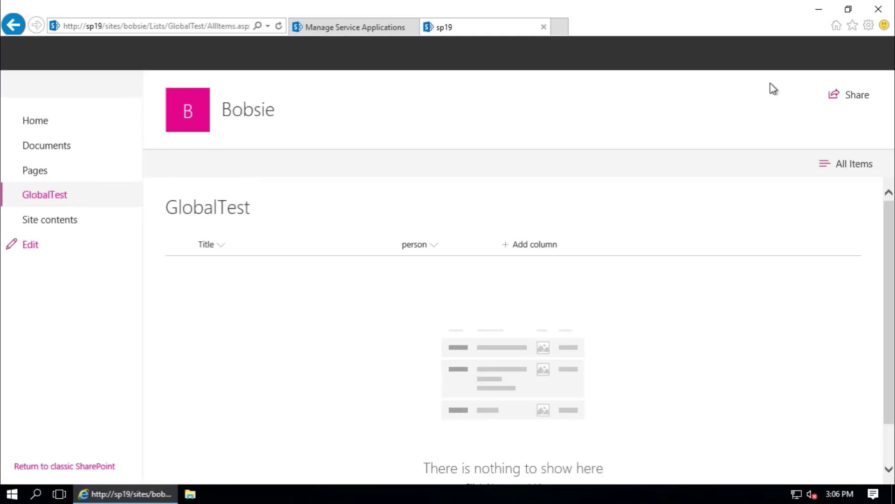
{"action": "left_click", "coordinate": [731, 54]}
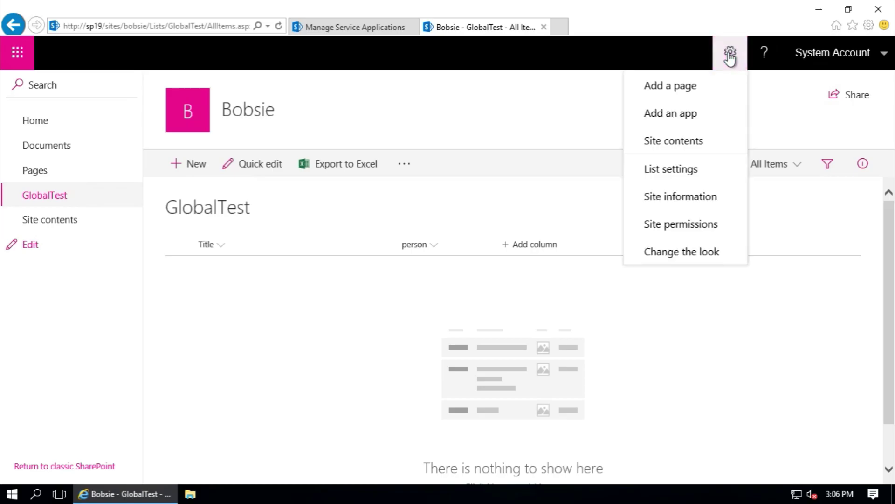
{"action": "left_click", "coordinate": [675, 170]}
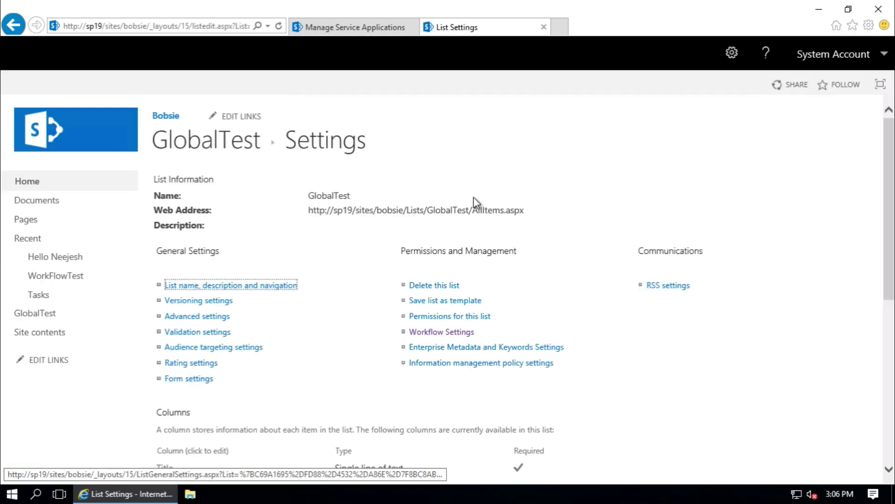
{"action": "left_click", "coordinate": [454, 336]}
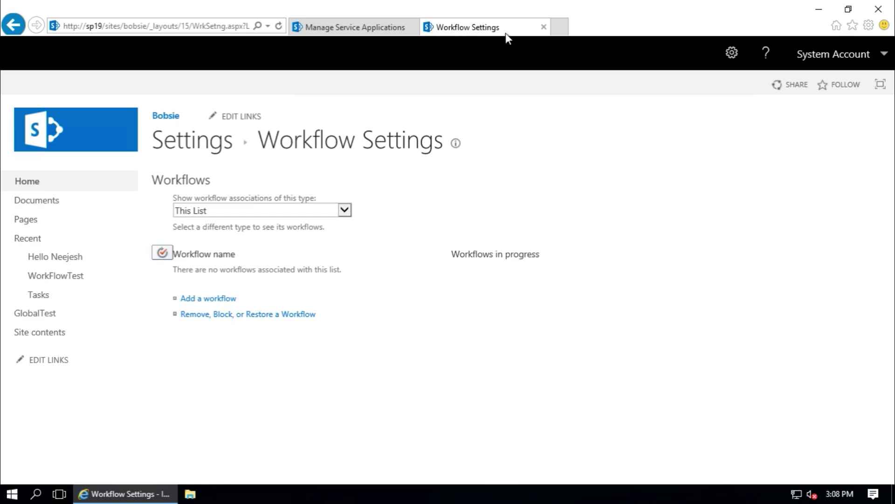
- In a new tab, search Bing for the Web Platform Installer and start downloading WebPlatformInstaller_x64_en-US.msi
{"action": "left_click", "coordinate": [560, 27]}
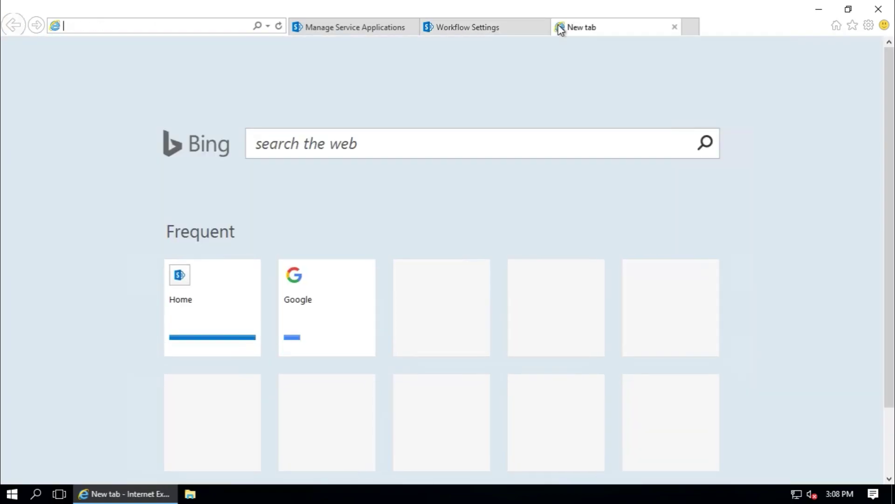
{"action": "type", "text": "mi"}
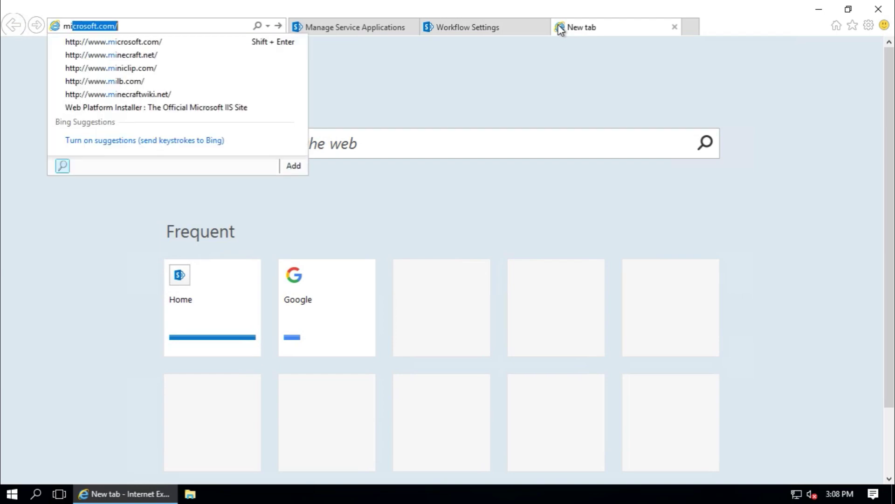
{"action": "type", "text": "crosot w"}
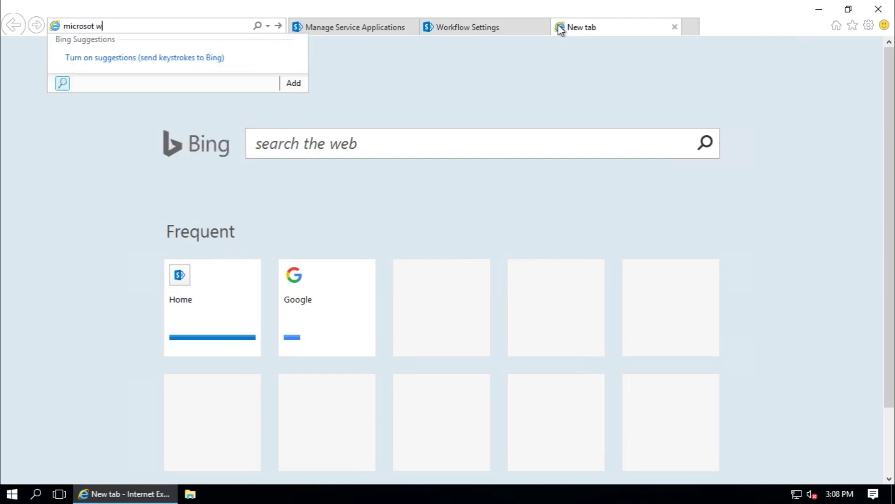
{"action": "type", "text": "eb plateform install"}
{"action": "key", "text": "Return"}
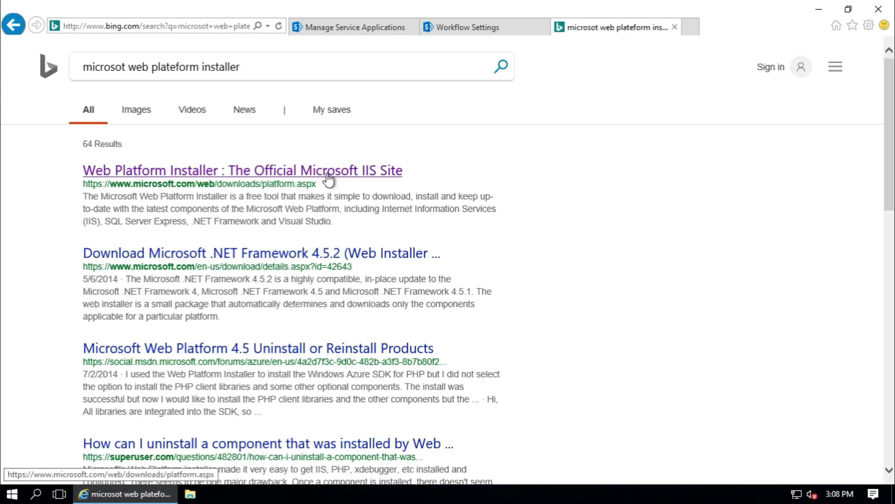
{"action": "left_click", "coordinate": [329, 173]}
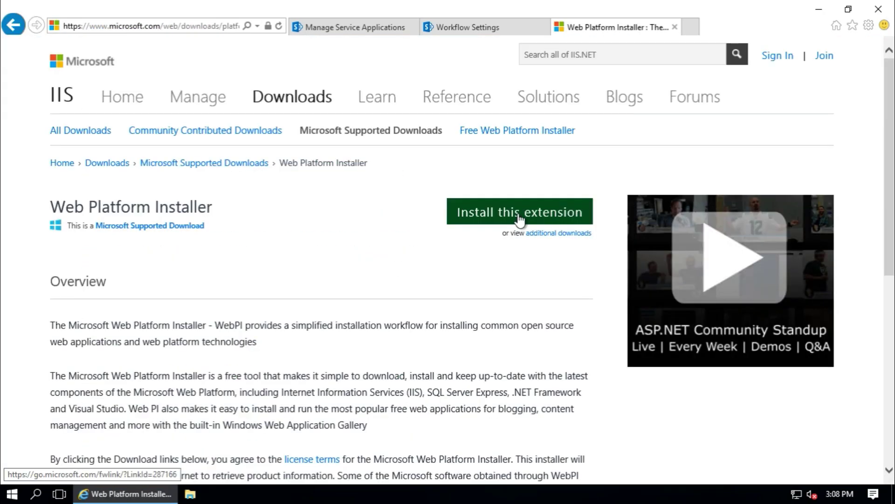
{"action": "left_click", "coordinate": [519, 218]}
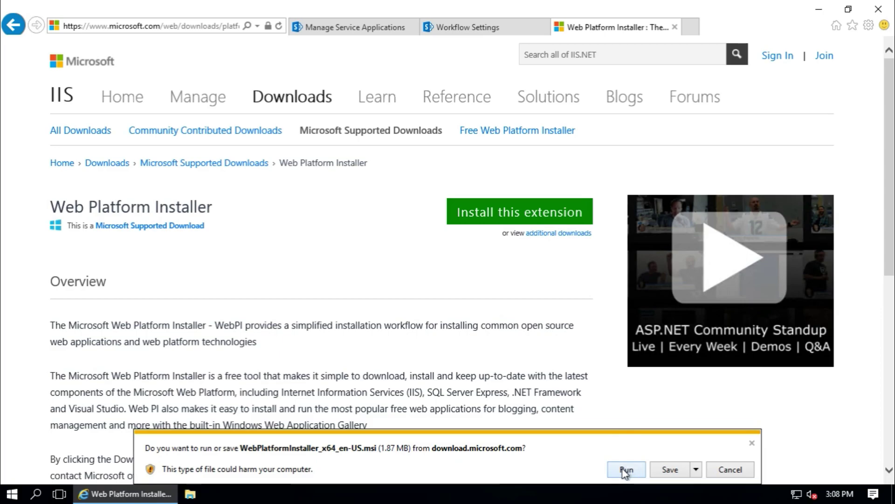
- Run the package, accept the license, install Web Platform Installer 5.1, and close the download tab
{"action": "left_click", "coordinate": [625, 470]}
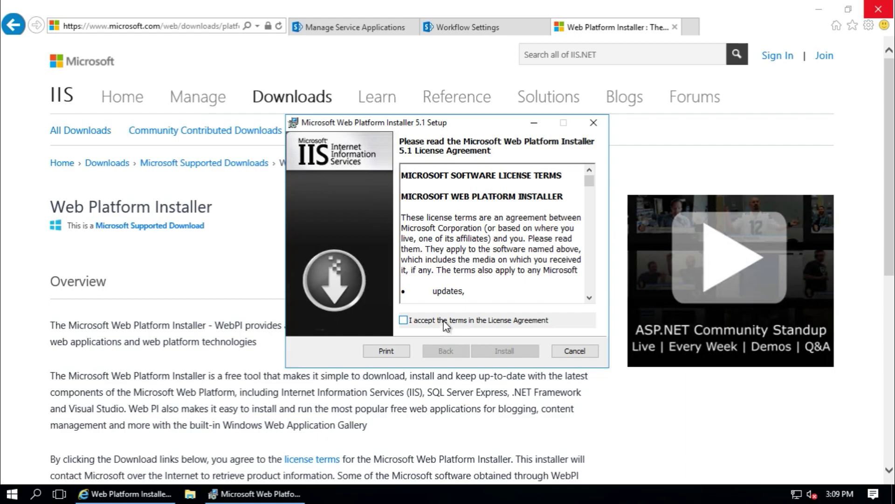
{"action": "left_click", "coordinate": [443, 322]}
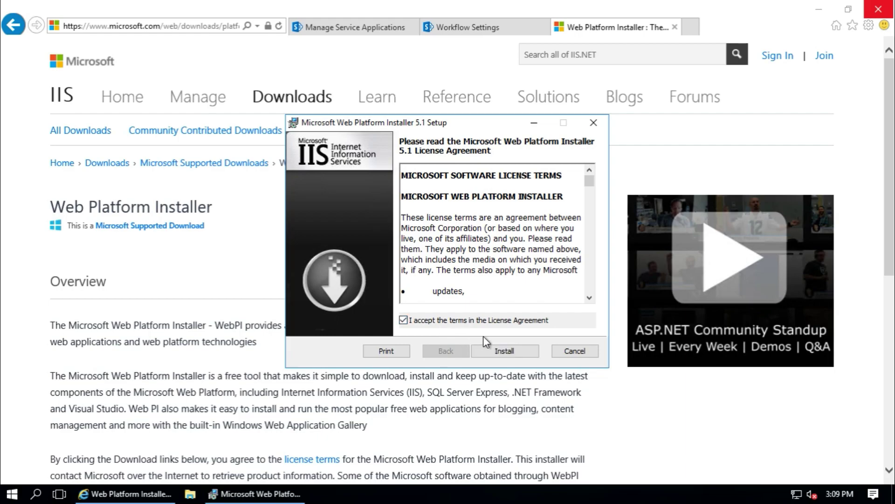
{"action": "left_click", "coordinate": [505, 351]}
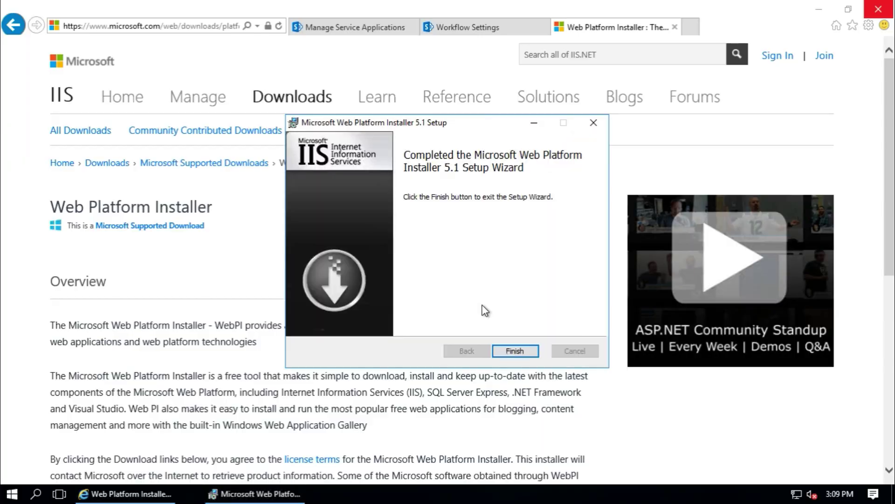
{"action": "left_click", "coordinate": [510, 353]}
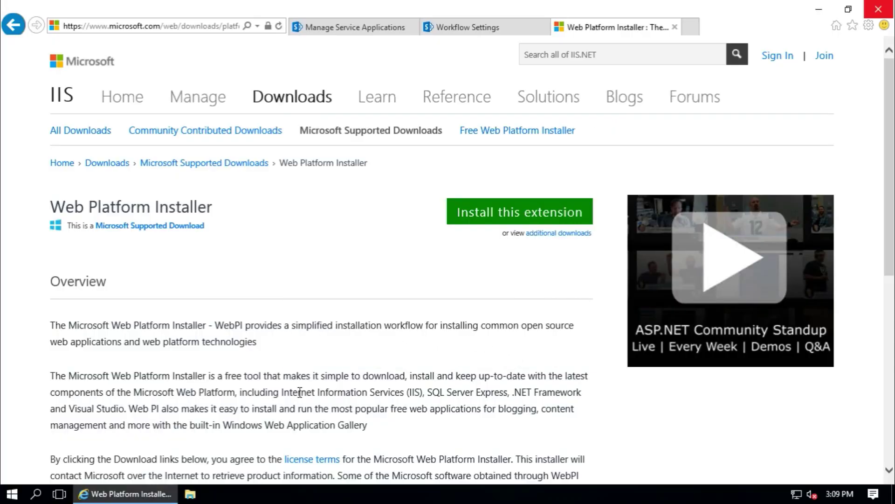
{"action": "left_click", "coordinate": [675, 28]}
- Launch Microsoft Web Platform Installer from the Start menu with admin rights
{"action": "left_click", "coordinate": [820, 9]}
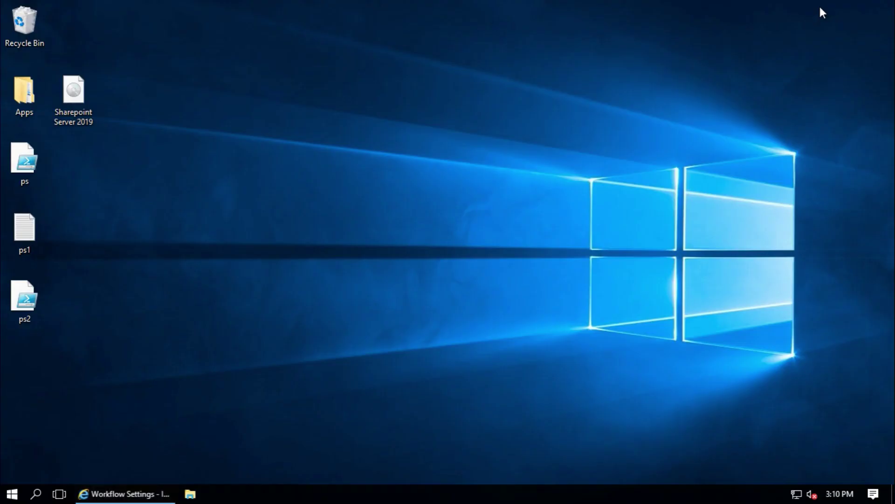
{"action": "left_click", "coordinate": [12, 495]}
{"action": "type", "text": "web"}
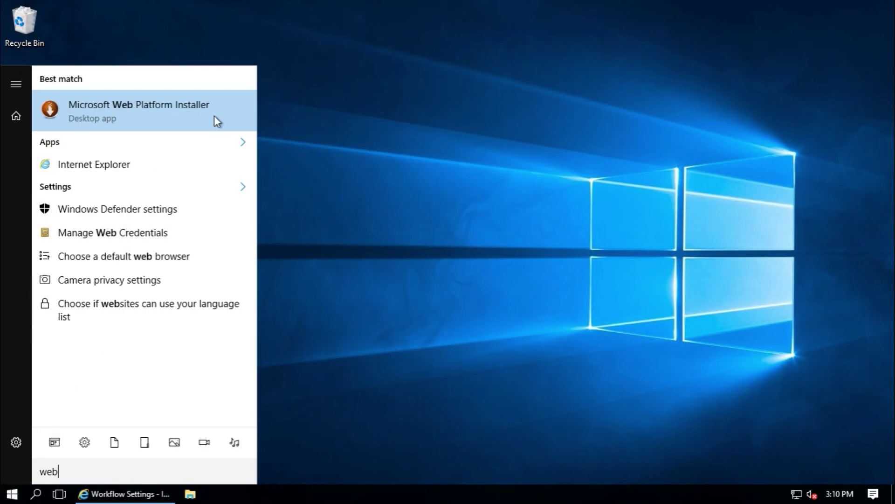
{"action": "left_click", "coordinate": [170, 119]}
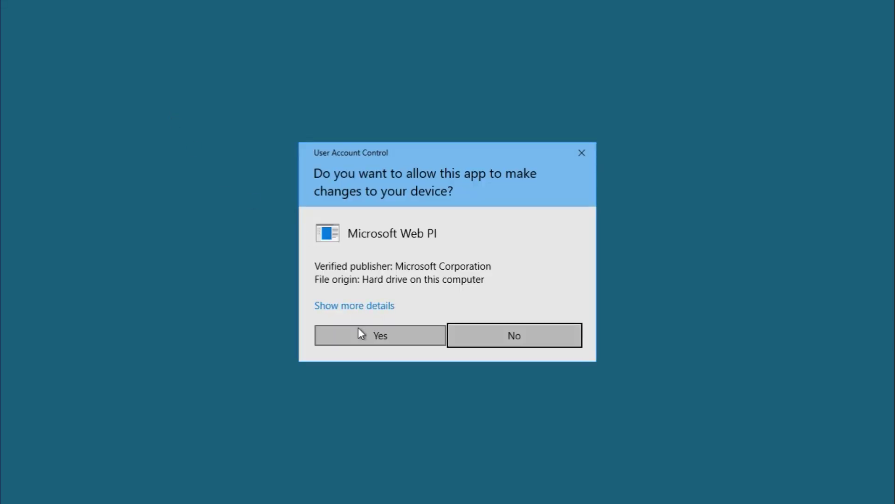
{"action": "left_click", "coordinate": [360, 333]}
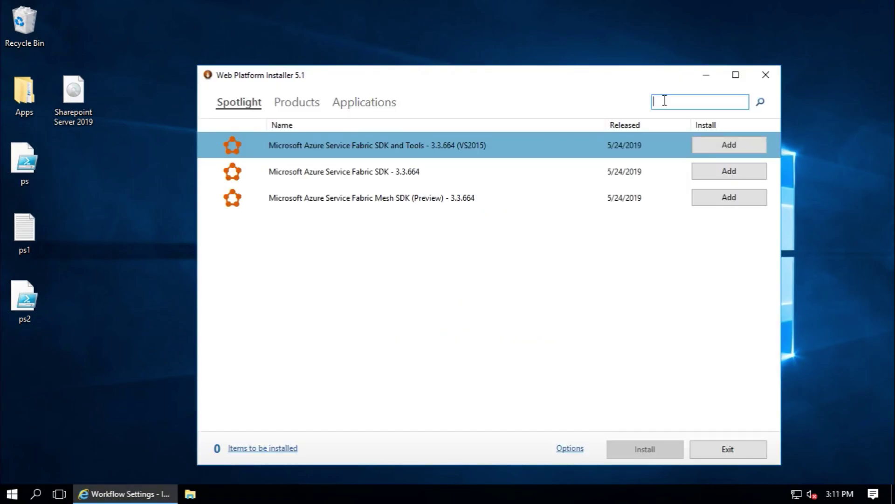
- Search the catalogue for 'workflow manager' and add Workflow Manager 1.0 Refresh (CU2)
{"action": "type", "text": "workflow manager"}
{"action": "key", "text": "Return"}
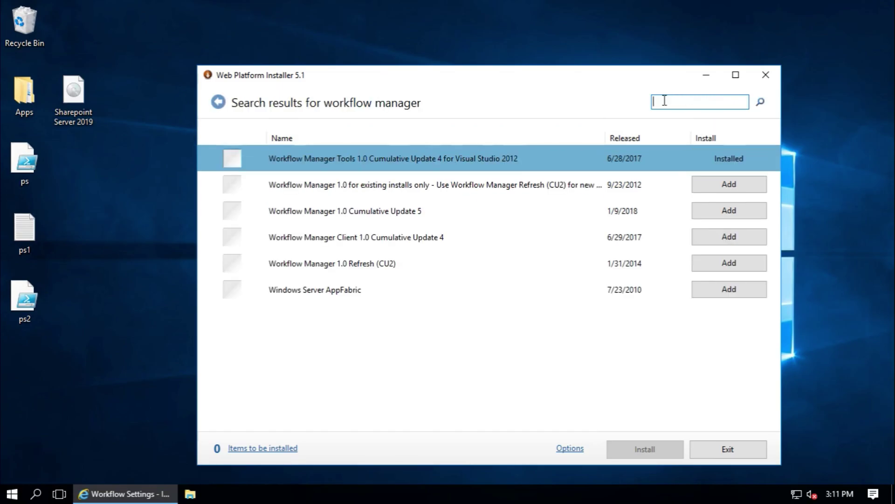
{"action": "left_click", "coordinate": [726, 265]}
{"action": "left_click", "coordinate": [726, 264]}
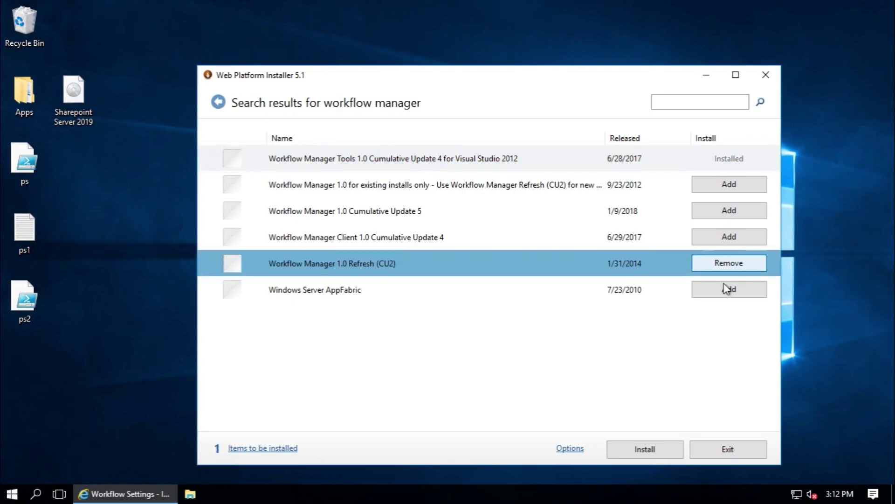
- Install it with prerequisites, accepting the terms and declining Microsoft Update
{"action": "left_click", "coordinate": [653, 450]}
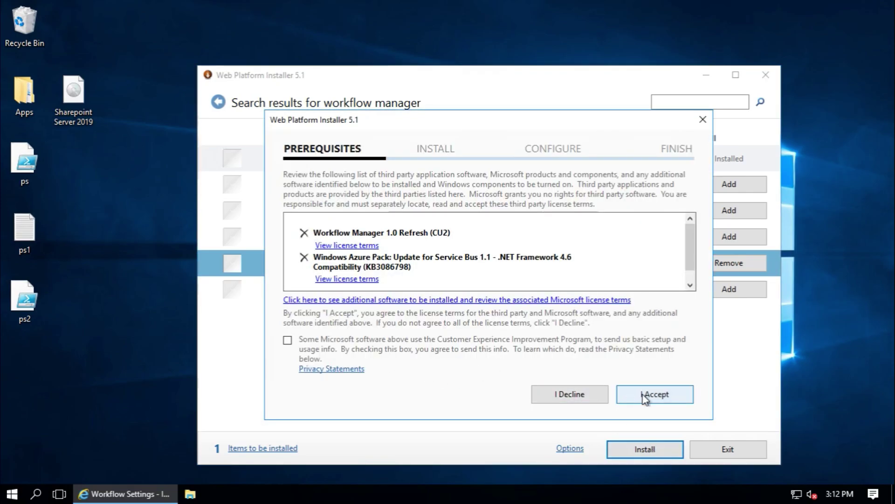
{"action": "left_click", "coordinate": [645, 397]}
{"action": "scroll", "coordinate": [417, 324], "scroll_direction": "down", "scroll_amount": 1}
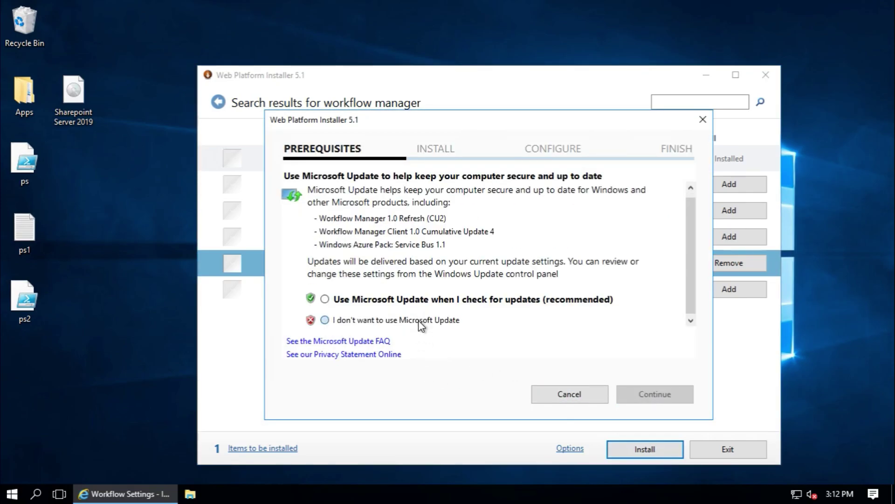
{"action": "left_click", "coordinate": [419, 320]}
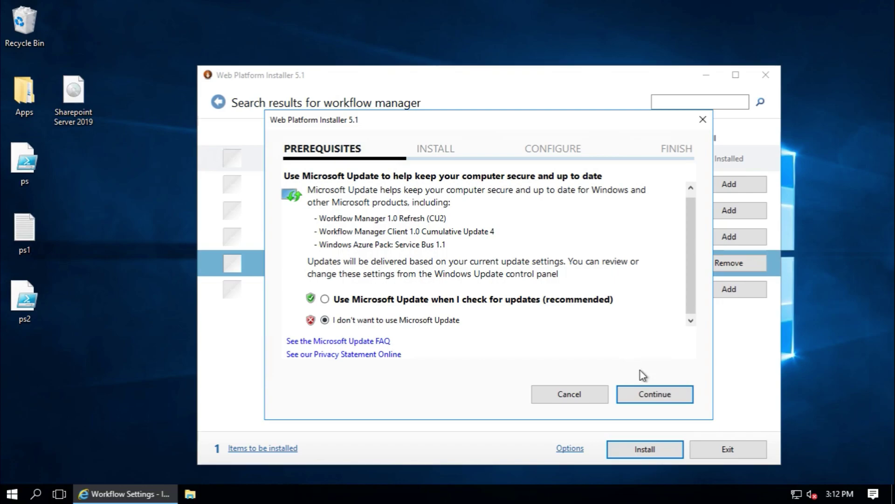
{"action": "left_click", "coordinate": [653, 394]}
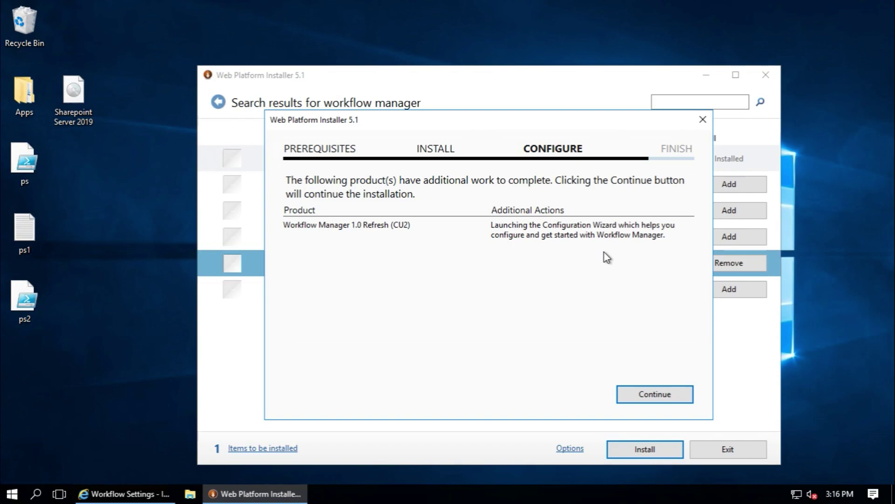
{"action": "left_click", "coordinate": [703, 120]}
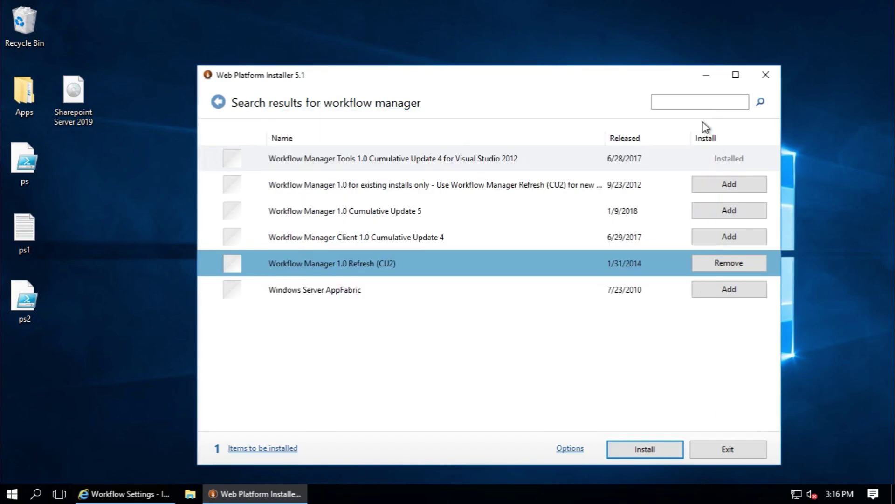
- Close and relaunch Web Platform Installer with admin rights
{"action": "left_click", "coordinate": [765, 75]}
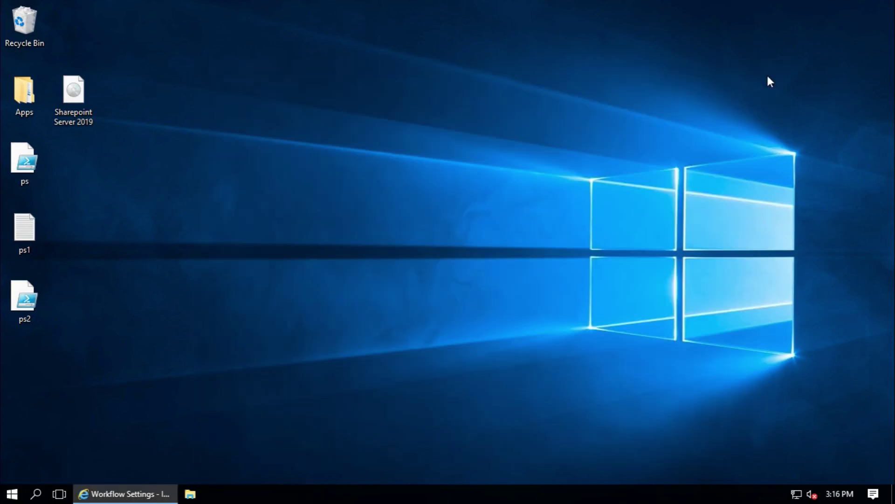
{"action": "left_click", "coordinate": [12, 494]}
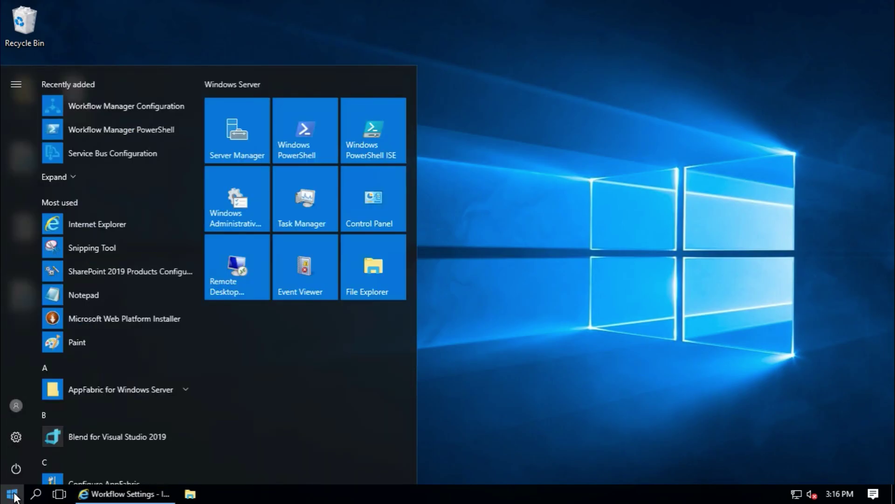
{"action": "left_click", "coordinate": [114, 323]}
{"action": "left_click", "coordinate": [412, 344]}
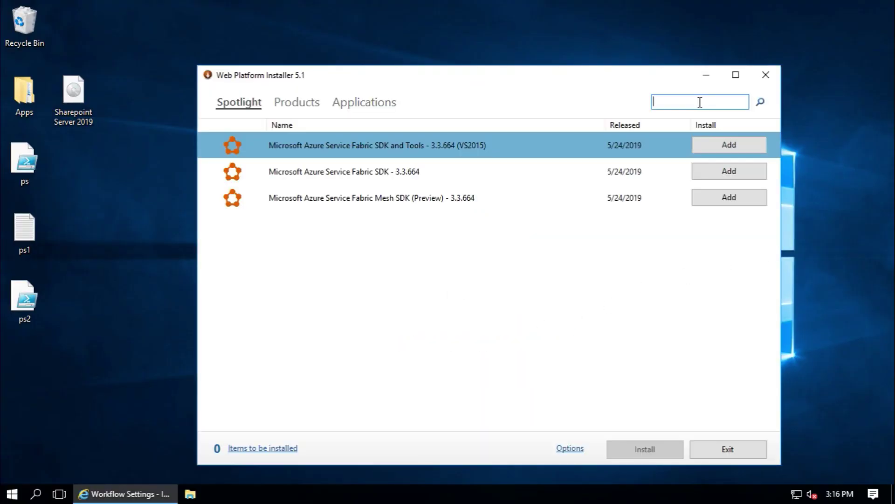
- Search the catalogue for 'workflow manager', correcting the misspelled query
{"action": "type", "text": "workflow mnager"}
{"action": "key", "text": "Return"}
{"action": "type", "text": "wo"}
{"action": "key", "text": "BackSpace"}
{"action": "key", "text": "BackSpace"}
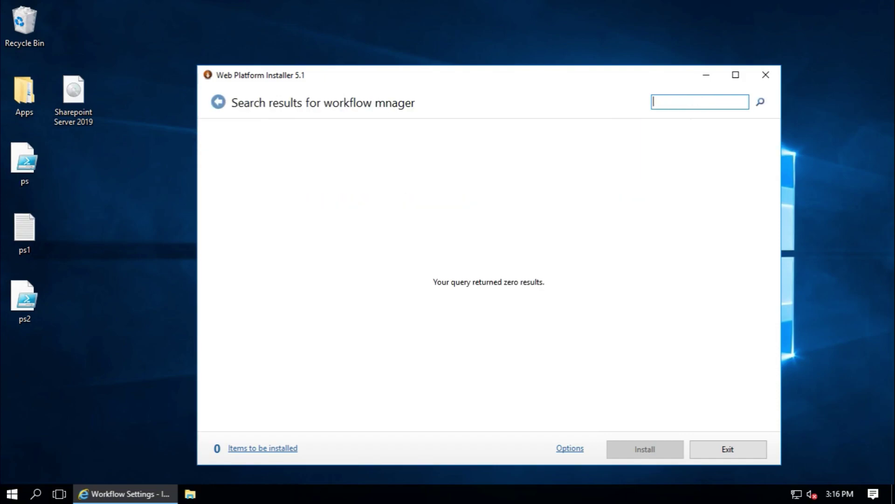
{"action": "type", "text": "workflow manager"}
{"action": "key", "text": "Return"}
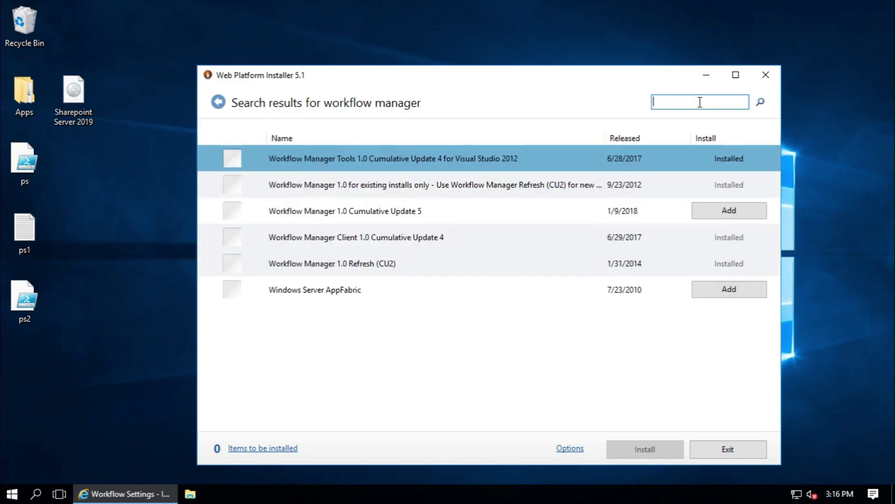
- Add Workflow Manager 1.0 Cumulative Update 5, accept the terms, and finish installing it
{"action": "left_click", "coordinate": [706, 216]}
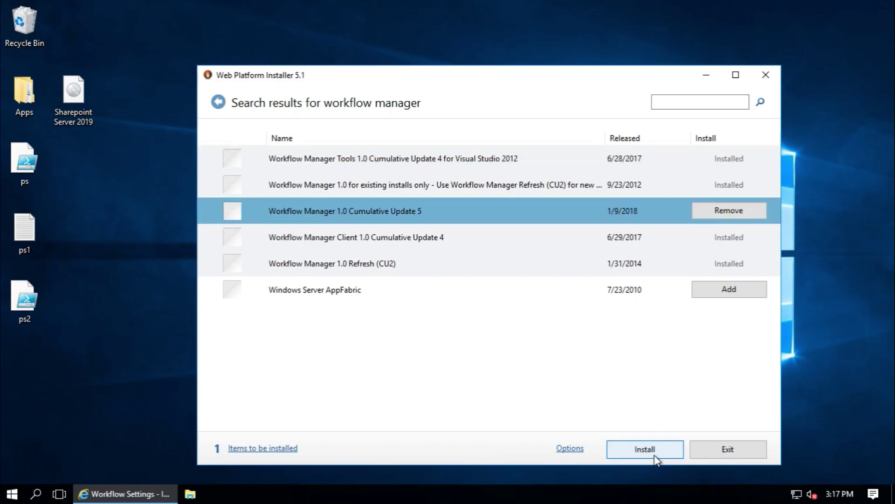
{"action": "left_click", "coordinate": [654, 452]}
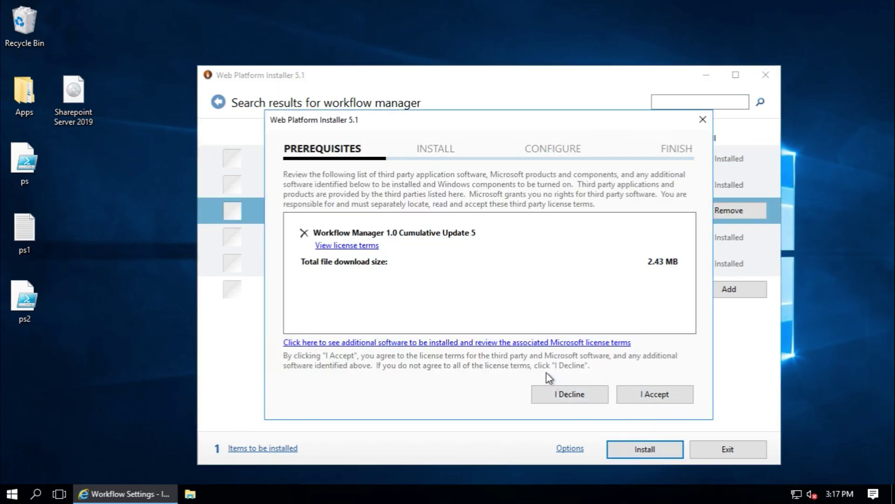
{"action": "left_click", "coordinate": [655, 395]}
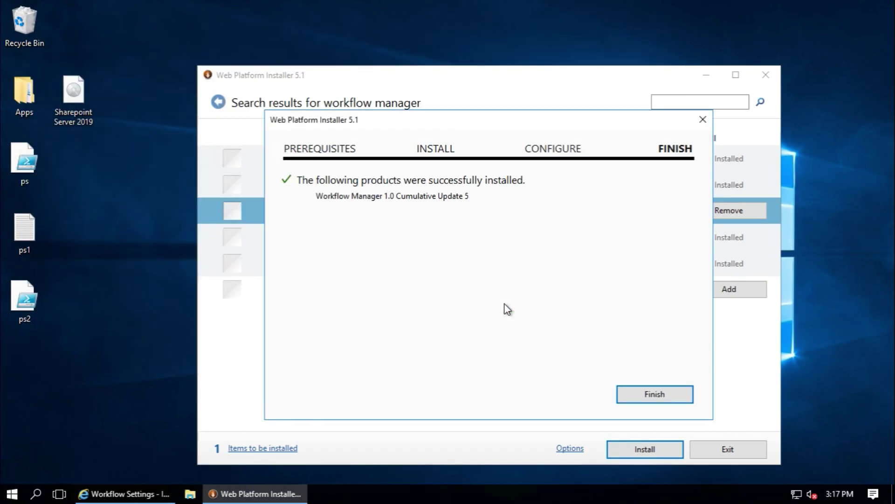
{"action": "left_click", "coordinate": [644, 394]}
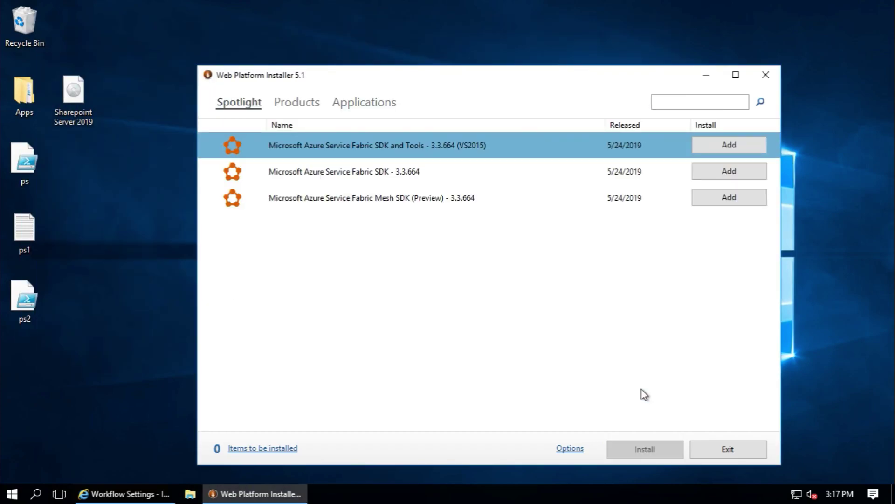
- Re-search 'workflow manager' to confirm all five packages read Installed, then close the installer
{"action": "left_click", "coordinate": [689, 98]}
{"action": "type", "text": "wo"}
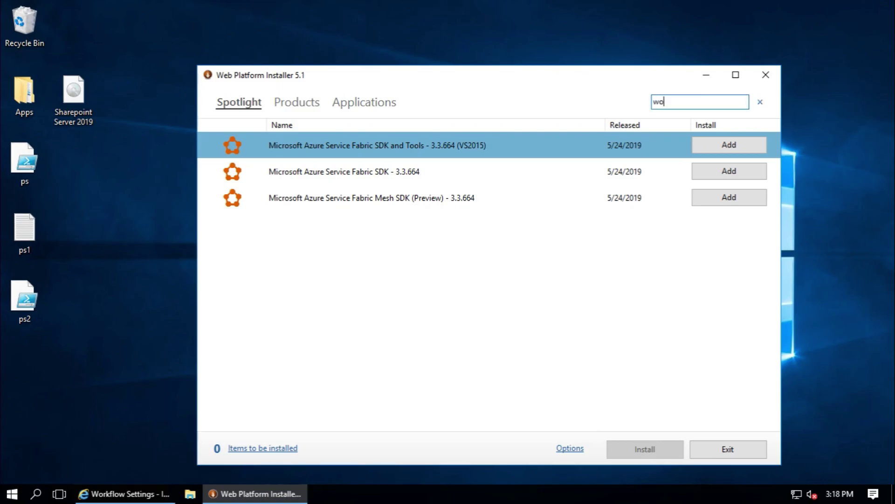
{"action": "type", "text": "rkflow manager"}
{"action": "key", "text": "Return"}
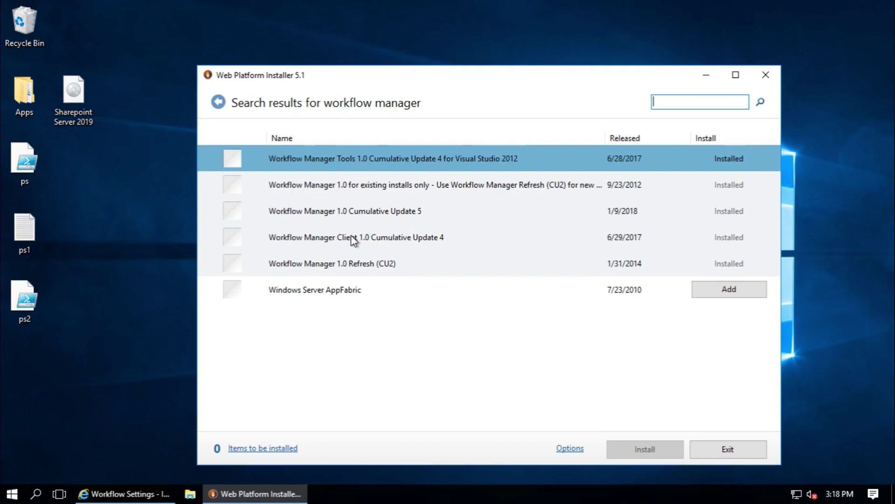
{"action": "left_click", "coordinate": [765, 76]}
{"action": "left_click", "coordinate": [10, 497]}
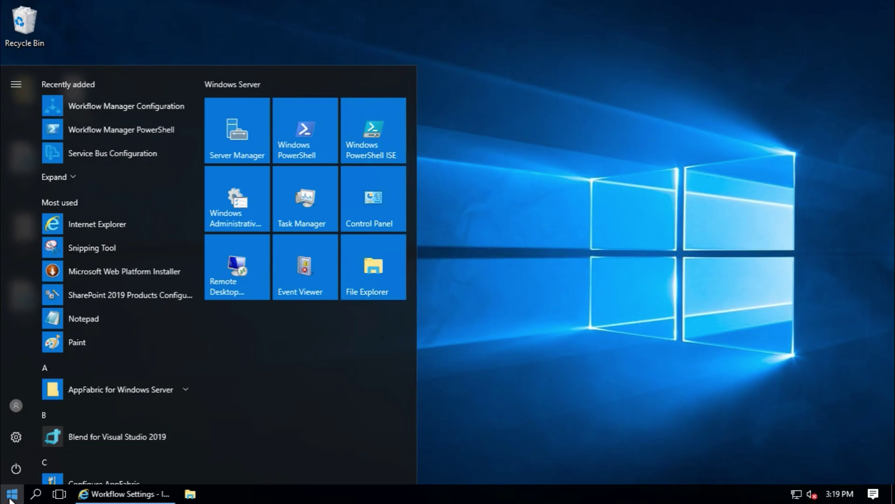
- Launch Workflow Manager Configuration with custom settings and test SQL Server instance db
{"action": "left_click", "coordinate": [152, 106]}
{"action": "left_click", "coordinate": [404, 329]}
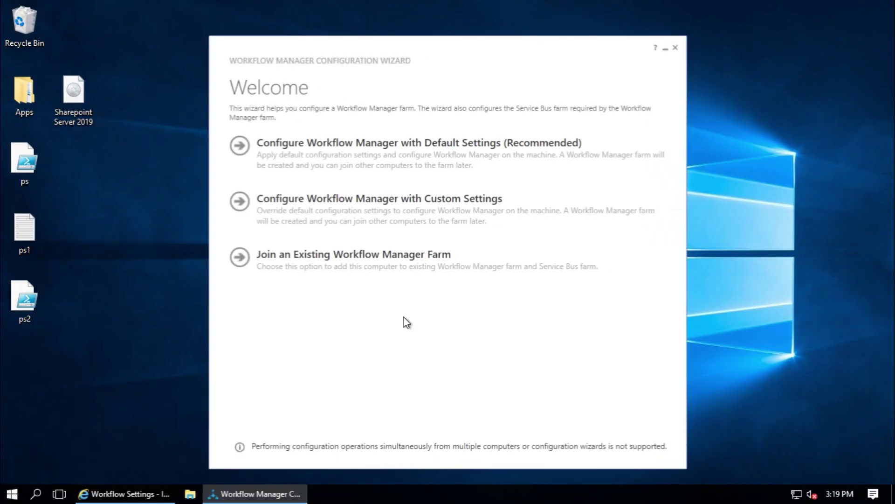
{"action": "left_click", "coordinate": [421, 208]}
{"action": "left_click", "coordinate": [357, 174]}
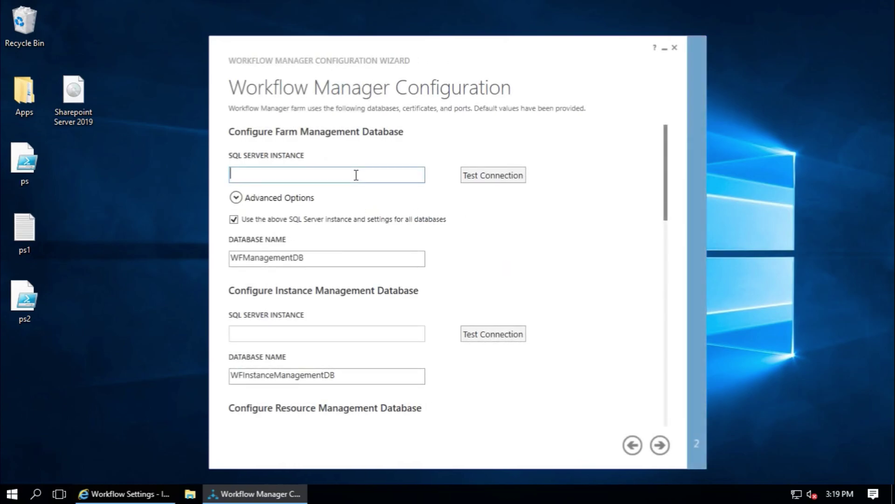
{"action": "type", "text": "db"}
{"action": "left_click", "coordinate": [496, 180]}
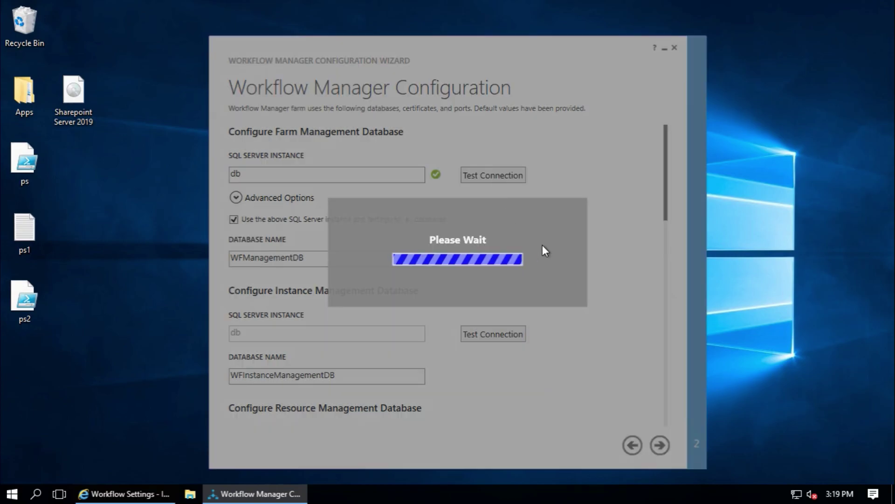
- Verify the WFManagementDB, instance management and resource management database connections
{"action": "scroll", "coordinate": [604, 295], "scroll_direction": "down", "scroll_amount": 1}
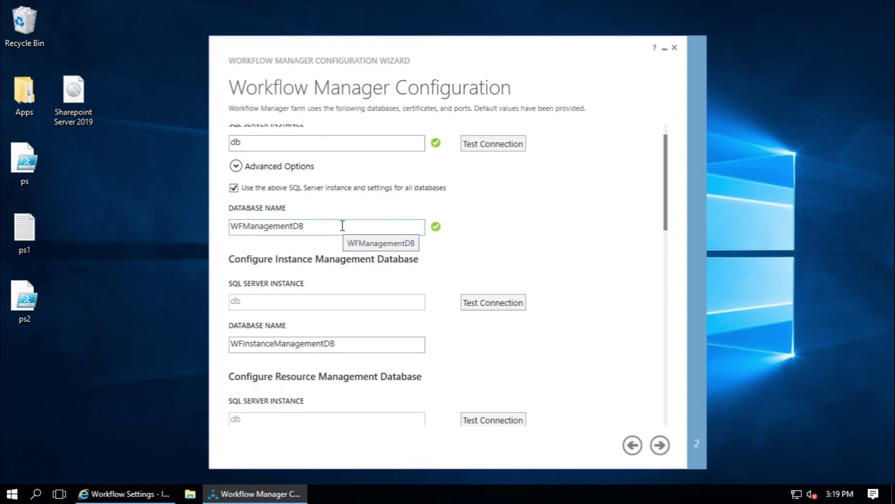
{"action": "left_click_drag", "start_coordinate": [344, 224], "coordinate": [112, 233]}
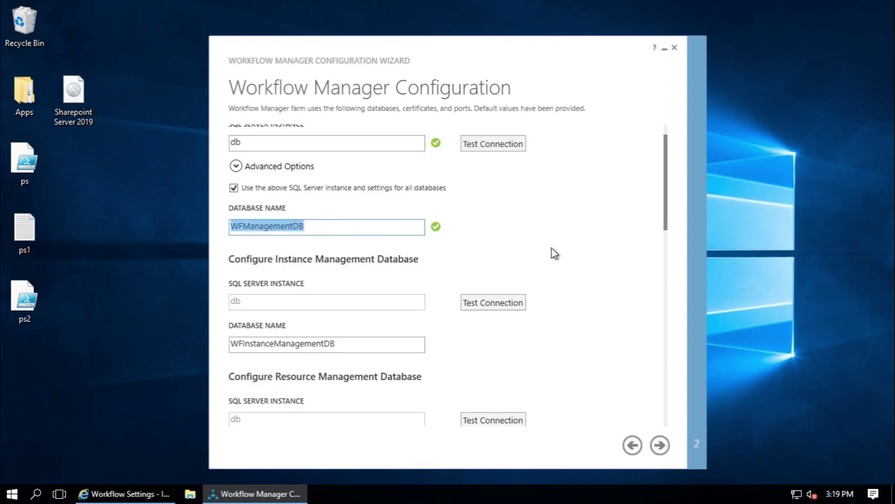
{"action": "scroll", "coordinate": [552, 248], "scroll_direction": "down", "scroll_amount": 1}
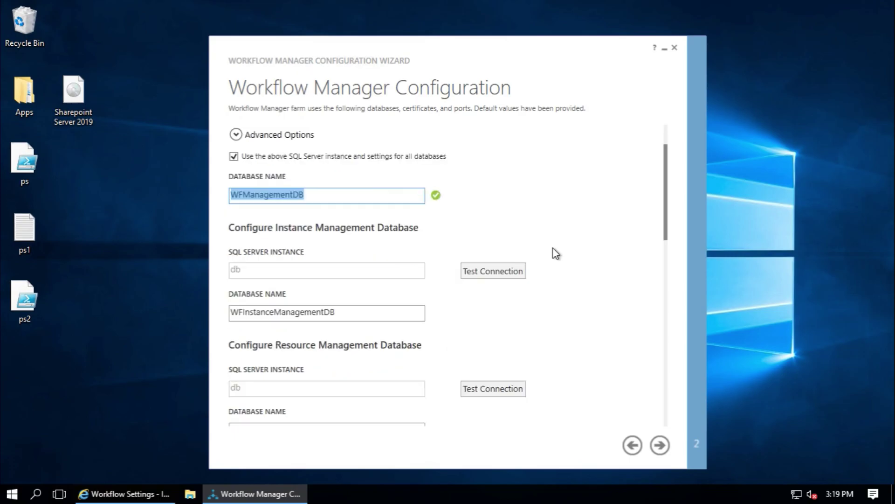
{"action": "left_click", "coordinate": [486, 273]}
{"action": "scroll", "coordinate": [563, 329], "scroll_direction": "down", "scroll_amount": 5}
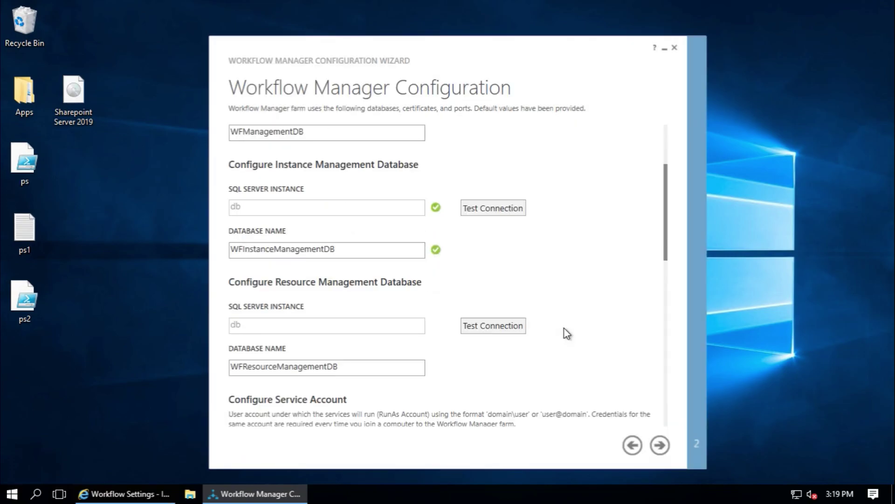
{"action": "left_click", "coordinate": [513, 233]}
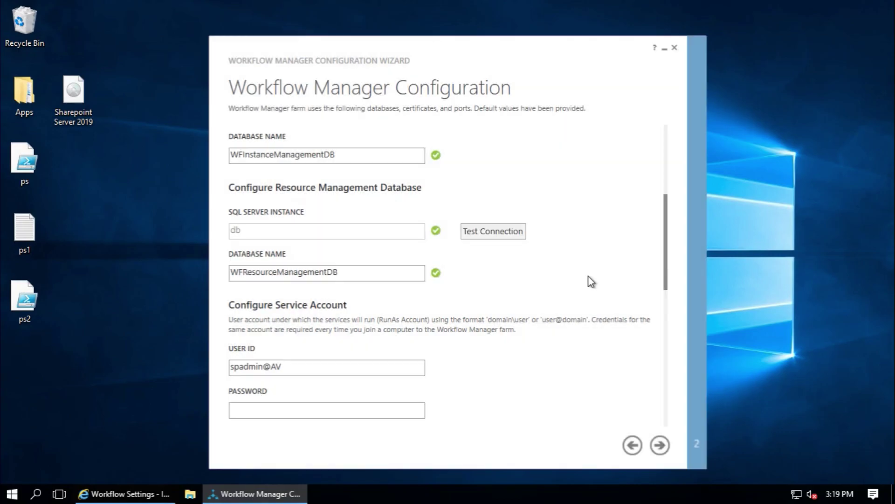
{"action": "scroll", "coordinate": [589, 279], "scroll_direction": "down", "scroll_amount": 2}
- Enter the service account password and untick Auto-generate under Configure Certificates
{"action": "left_click", "coordinate": [287, 344]}
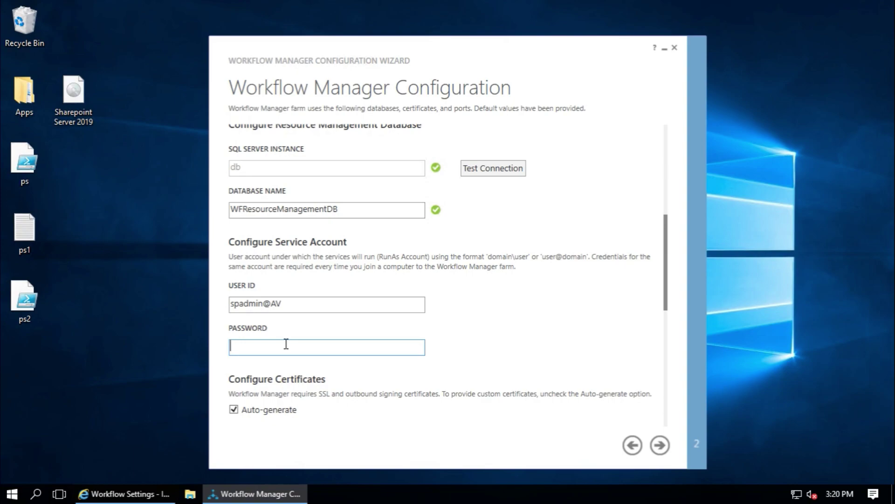
{"action": "type", "text": "**********"}
{"action": "scroll", "coordinate": [387, 308], "scroll_direction": "down", "scroll_amount": 4}
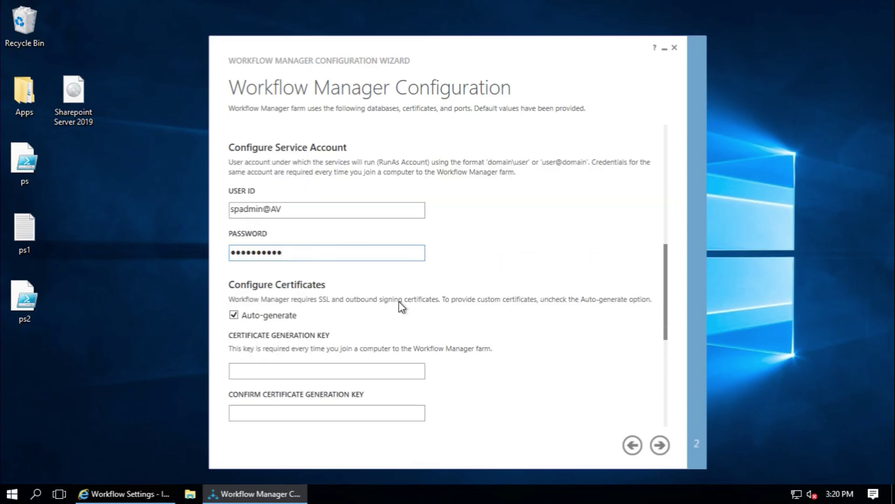
{"action": "scroll", "coordinate": [326, 280], "scroll_direction": "down", "scroll_amount": 1}
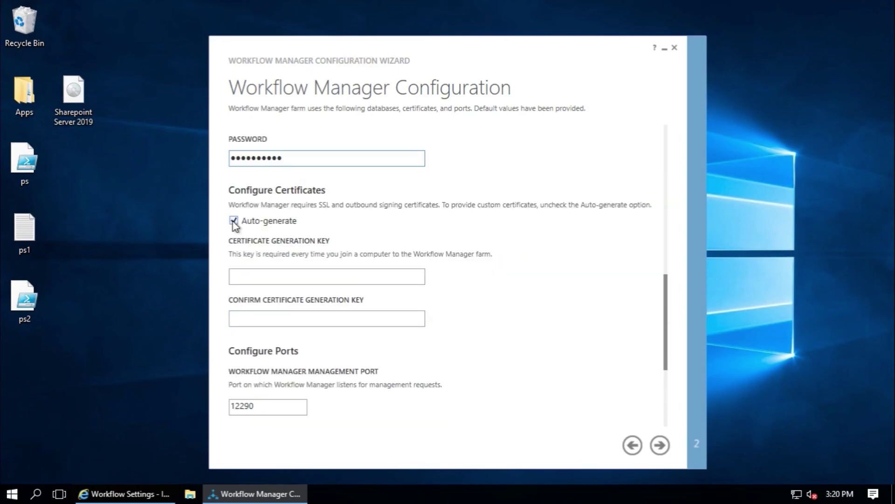
{"action": "left_click", "coordinate": [233, 221]}
- Open IIS Manager's Server Certificates page for the SP19 server
{"action": "left_click", "coordinate": [12, 494]}
{"action": "type", "text": "iis"}
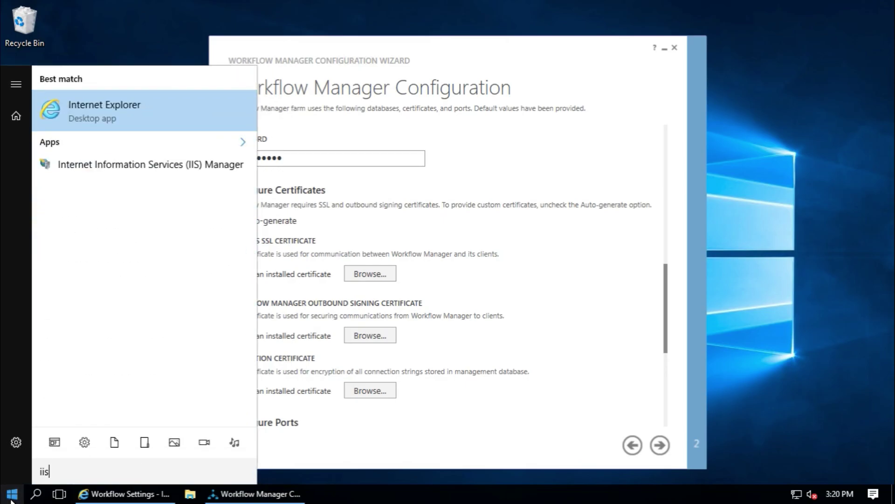
{"action": "left_click", "coordinate": [114, 115]}
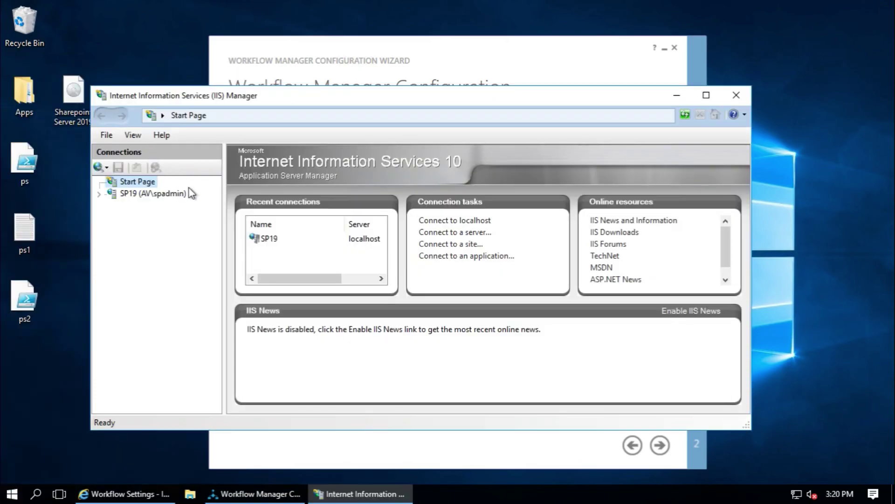
{"action": "left_click", "coordinate": [706, 94]}
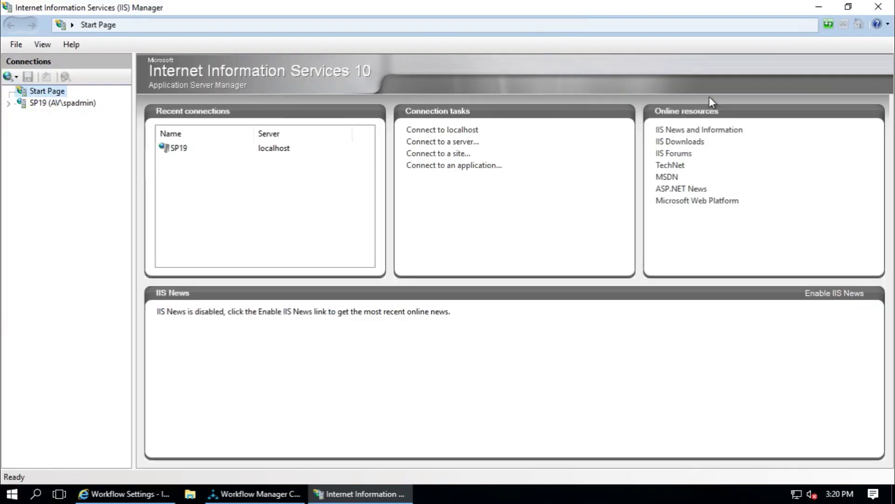
{"action": "left_click", "coordinate": [52, 105]}
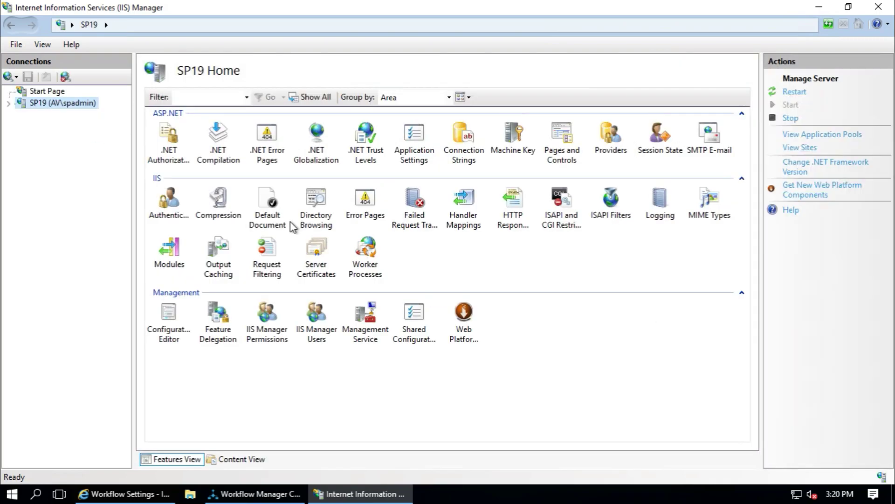
{"action": "double_click", "coordinate": [320, 252]}
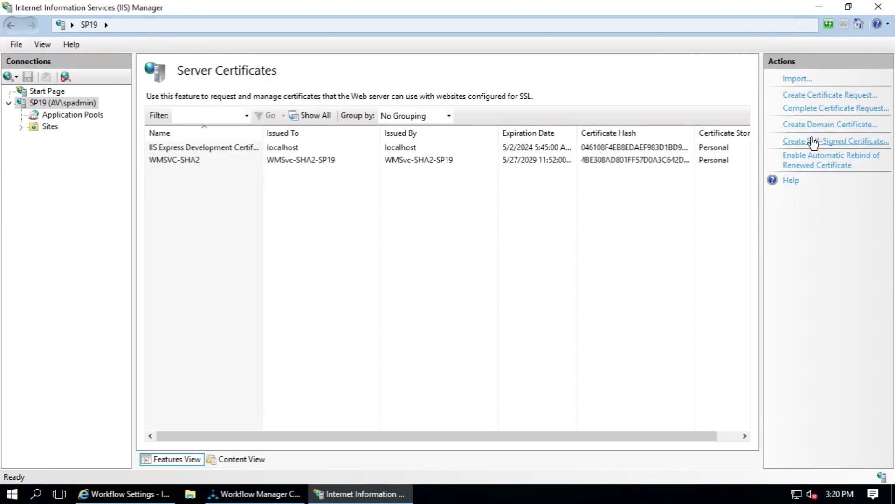
- Create a self-signed certificate with friendly name workflow in the Personal store
{"action": "left_click", "coordinate": [814, 141]}
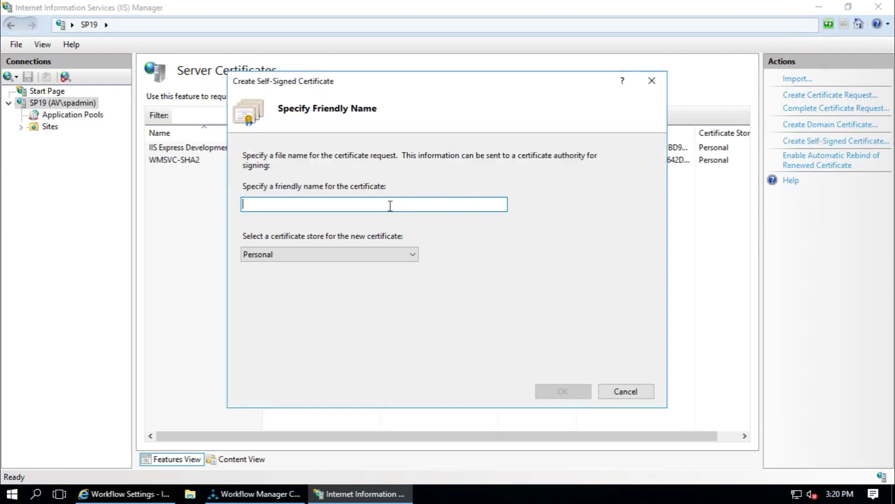
{"action": "type", "text": "workflow"}
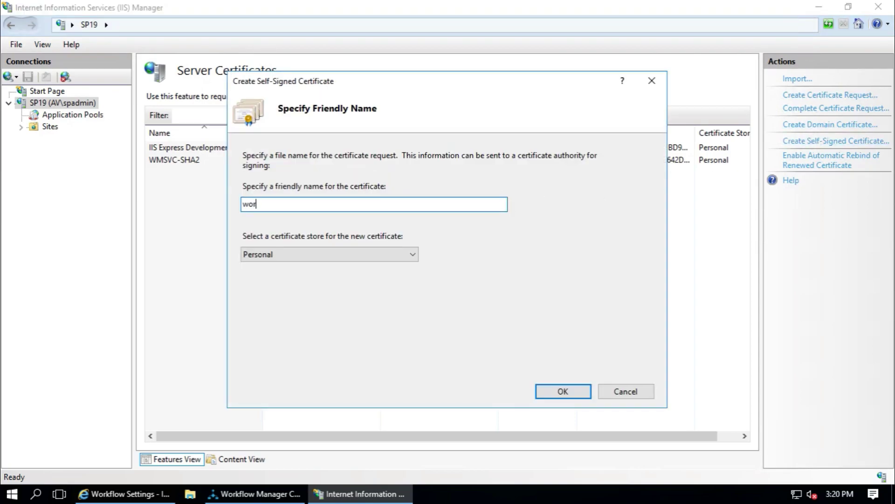
{"action": "left_click", "coordinate": [386, 247]}
{"action": "left_click", "coordinate": [273, 267]}
{"action": "left_click", "coordinate": [296, 255]}
{"action": "left_click", "coordinate": [279, 277]}
{"action": "left_click", "coordinate": [280, 254]}
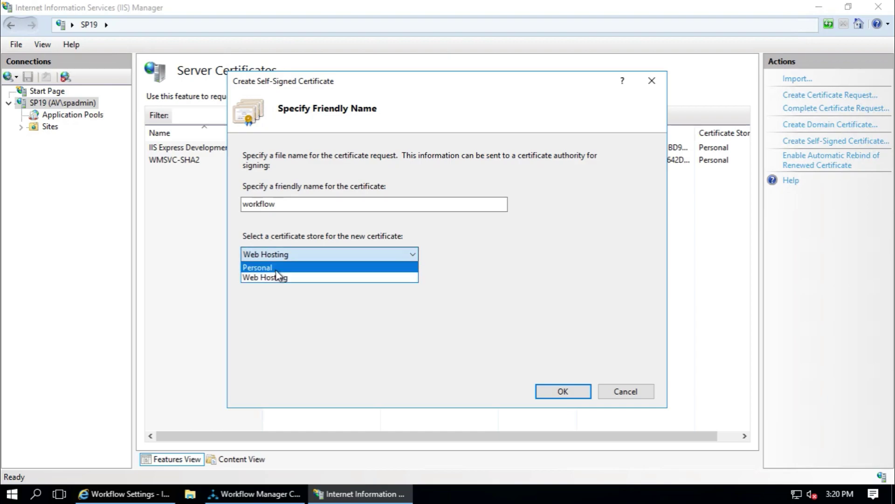
{"action": "left_click", "coordinate": [276, 270]}
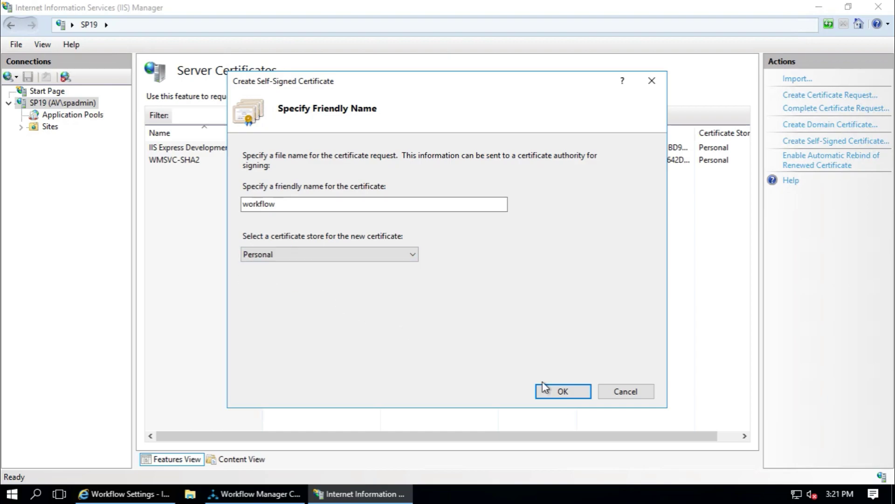
- Create the workflow self-signed certificate and export it without the private key as DER .CER
{"action": "left_click", "coordinate": [555, 391]}
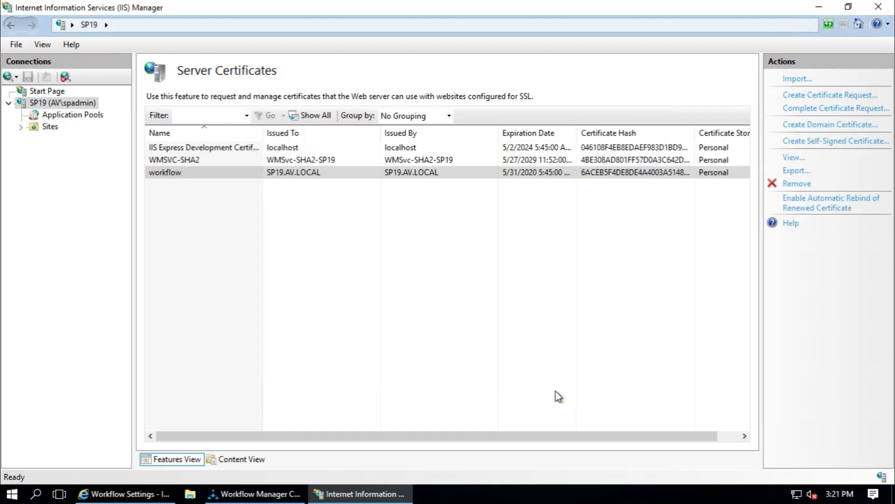
{"action": "double_click", "coordinate": [242, 173]}
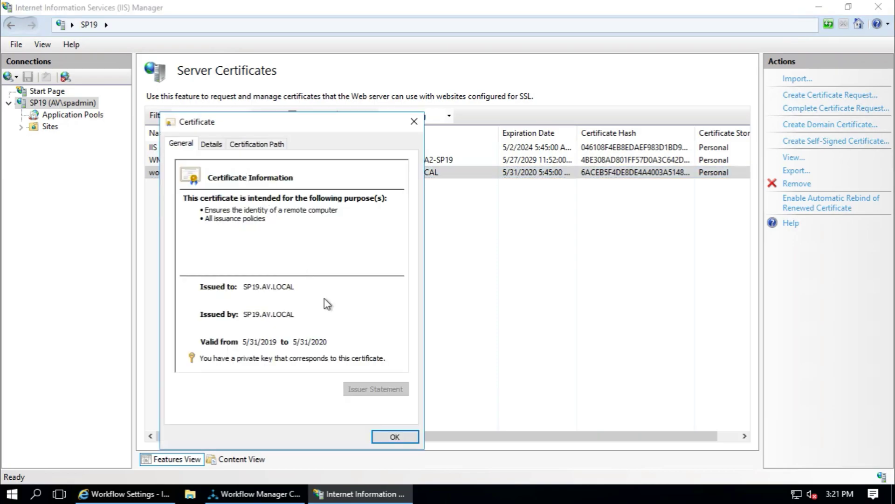
{"action": "left_click", "coordinate": [211, 146]}
{"action": "left_click", "coordinate": [364, 387]}
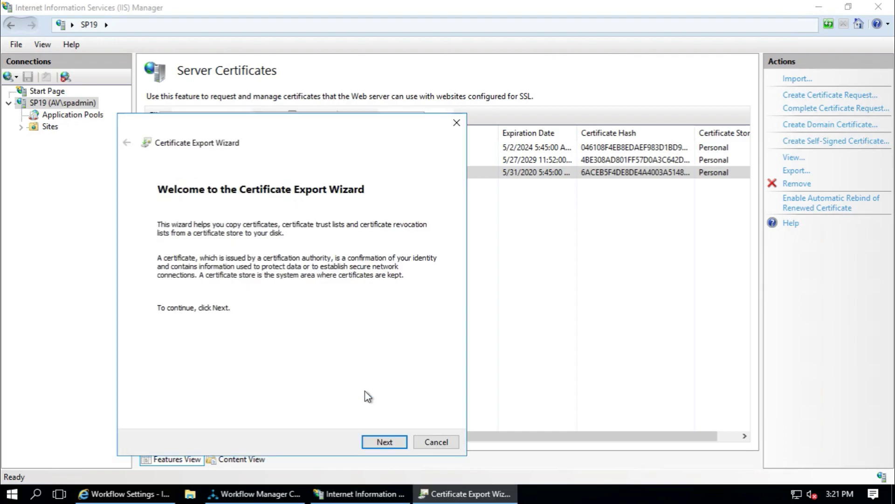
{"action": "left_click", "coordinate": [392, 442]}
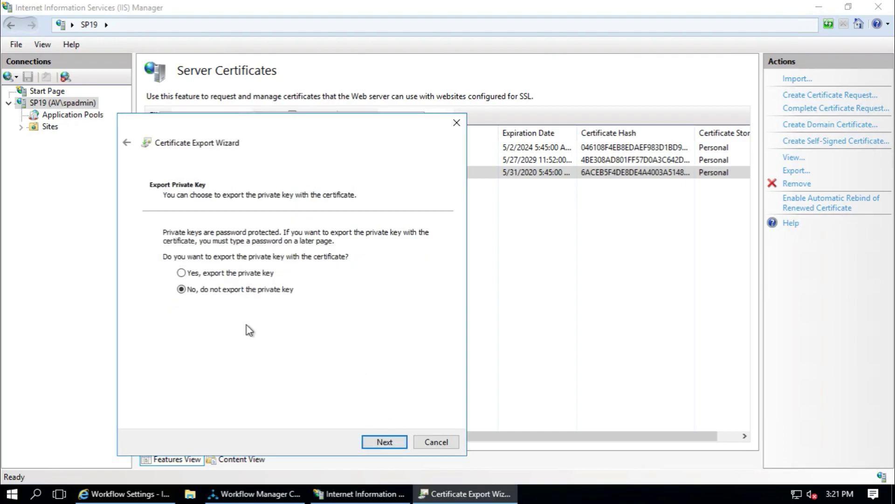
{"action": "left_click", "coordinate": [386, 440]}
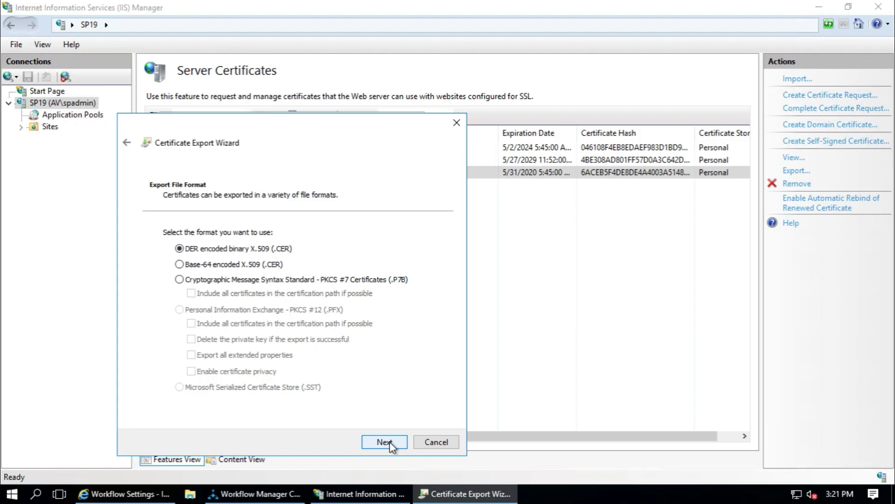
{"action": "left_click", "coordinate": [390, 442]}
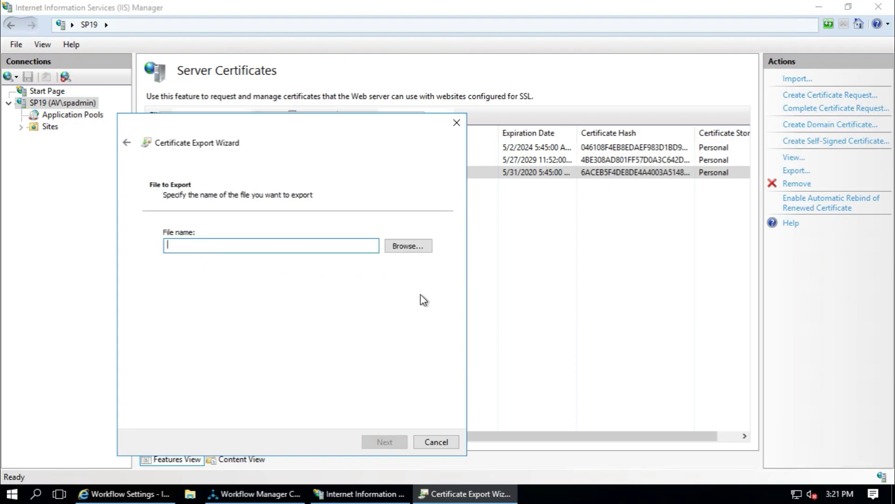
- Save the exported certificate to the desktop as workflow.cer and finish the export
{"action": "left_click", "coordinate": [418, 249]}
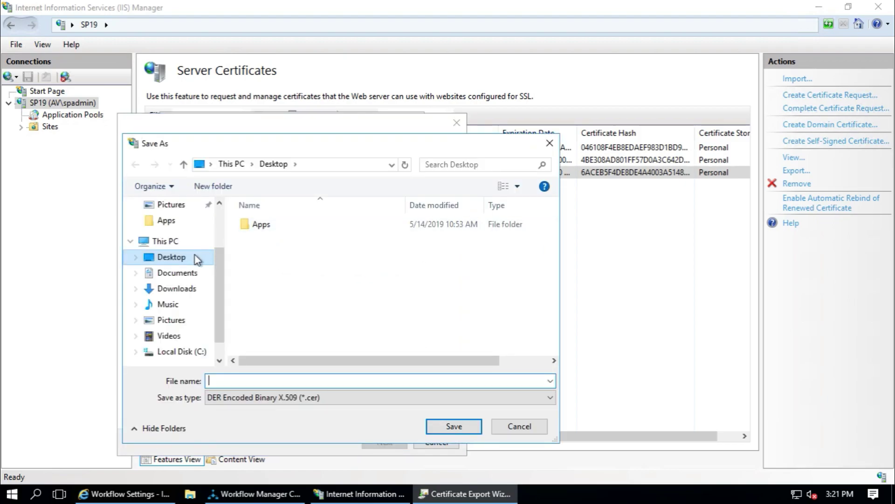
{"action": "left_click", "coordinate": [233, 381]}
{"action": "type", "text": "workflow"}
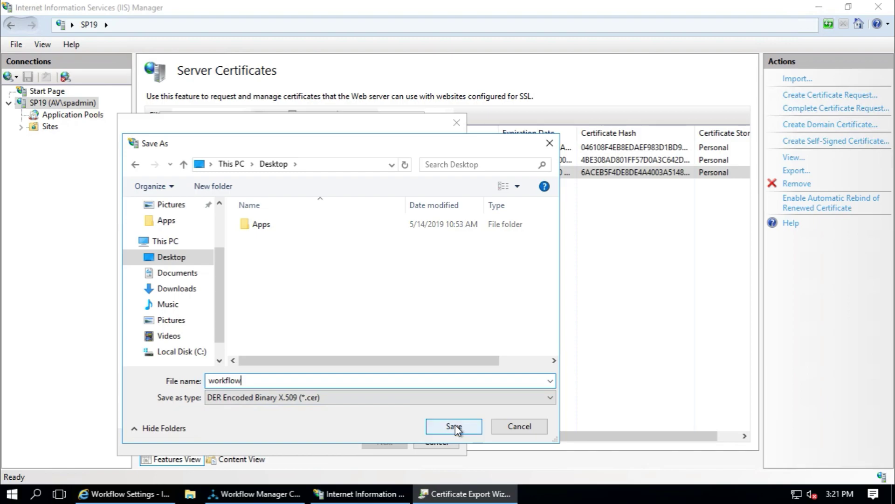
{"action": "left_click", "coordinate": [456, 426]}
{"action": "left_click", "coordinate": [383, 442]}
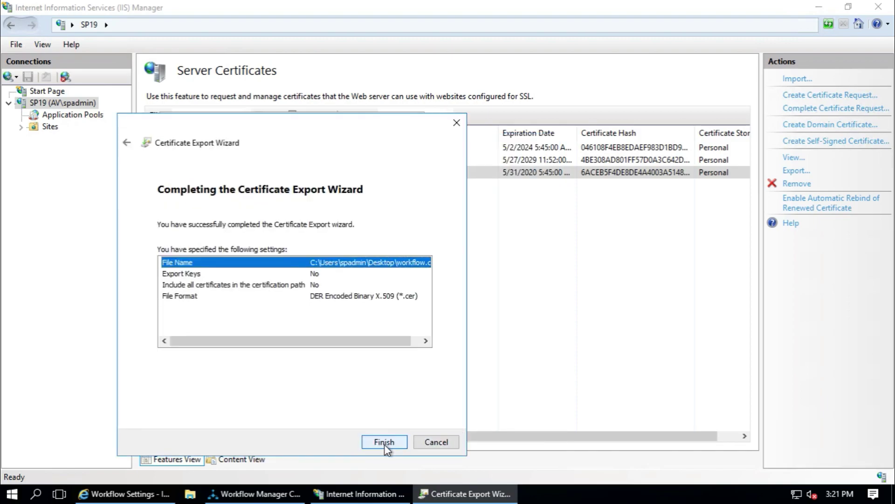
{"action": "left_click", "coordinate": [384, 443]}
{"action": "left_click", "coordinate": [471, 293]}
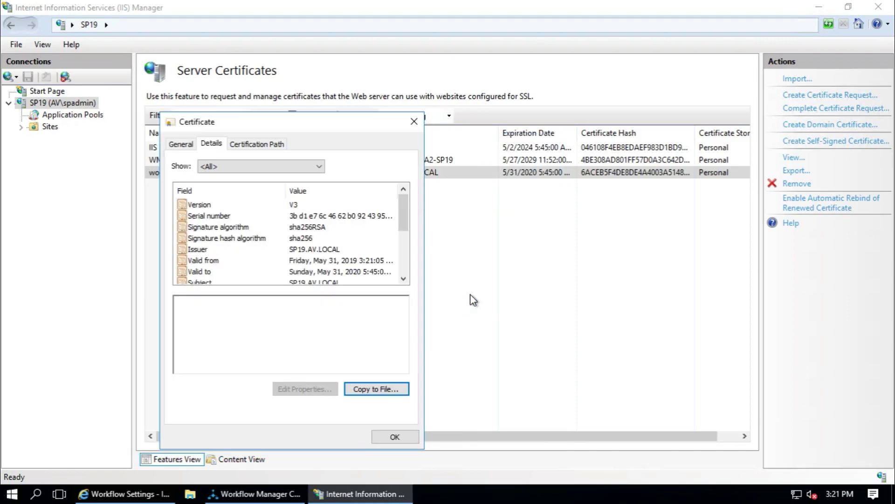
- Close the certificate properties and IIS Manager, and minimize the browser
{"action": "left_click", "coordinate": [395, 437]}
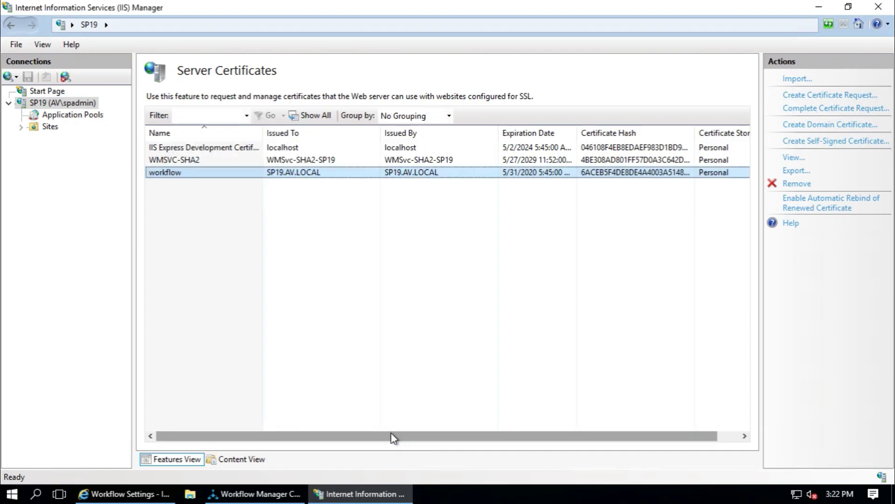
{"action": "left_click", "coordinate": [877, 10]}
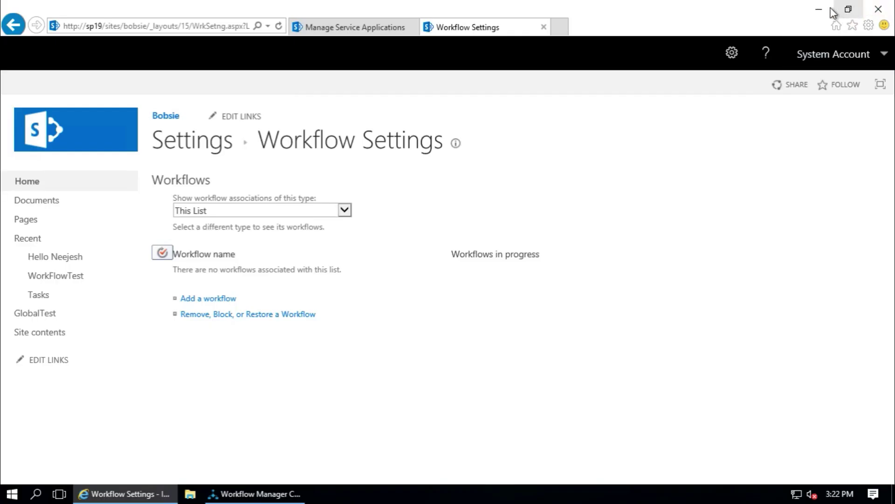
{"action": "left_click", "coordinate": [823, 10]}
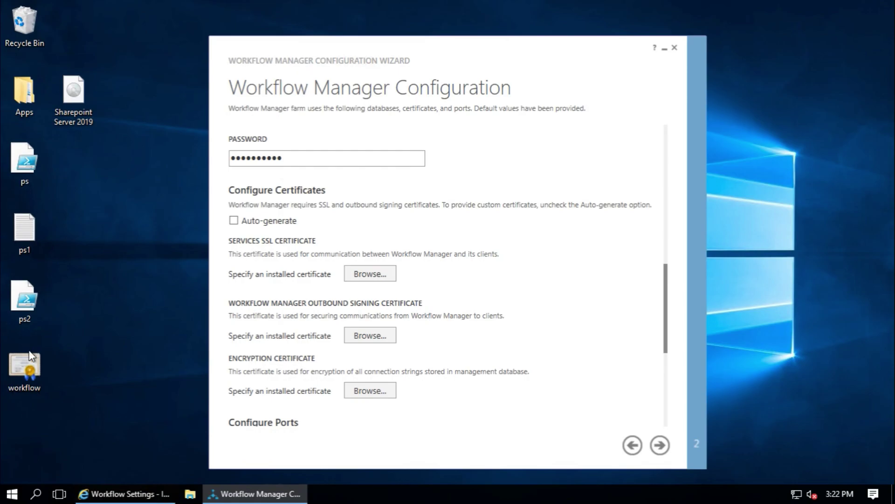
- Import workflow.cer for the Local Machine into the Trusted Root Certification Authorities store
{"action": "double_click", "coordinate": [26, 368]}
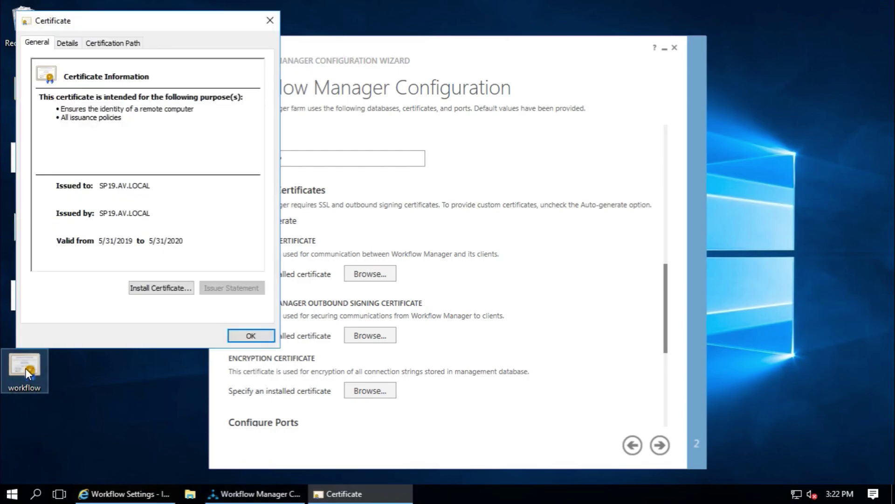
{"action": "left_click", "coordinate": [150, 290]}
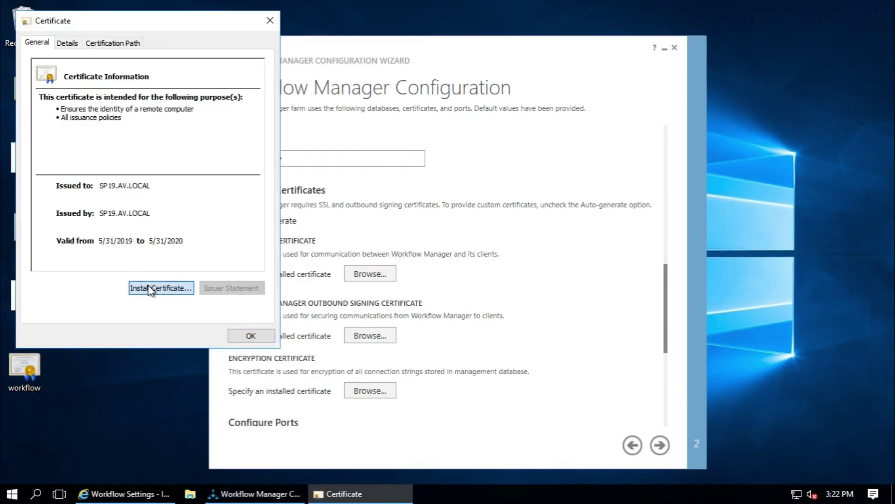
{"action": "left_click", "coordinate": [89, 227]}
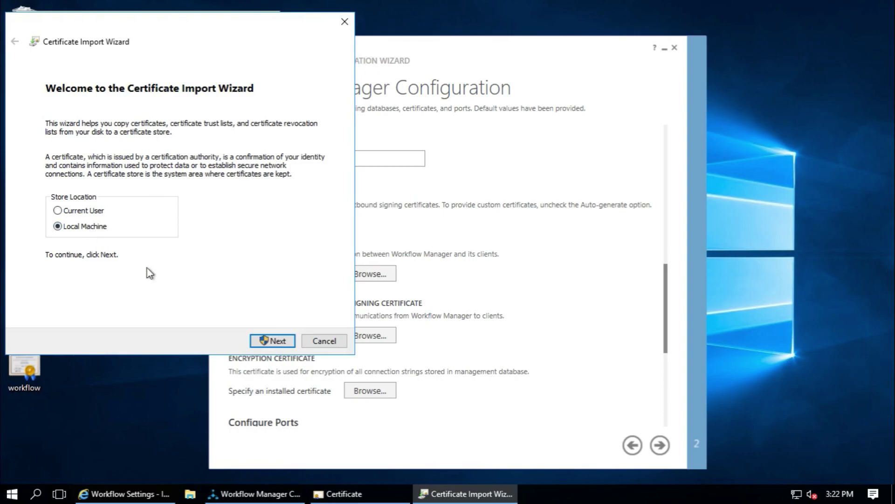
{"action": "left_click", "coordinate": [272, 342]}
{"action": "left_click", "coordinate": [409, 329]}
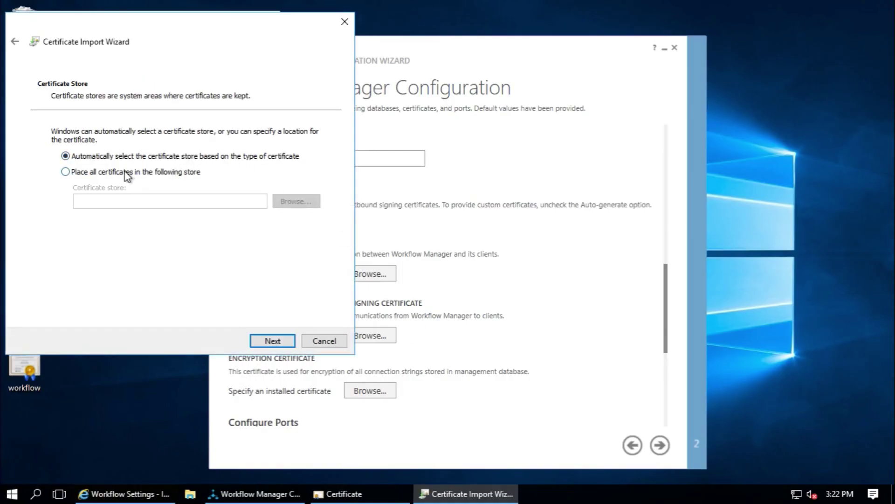
{"action": "left_click", "coordinate": [125, 172]}
{"action": "left_click", "coordinate": [297, 202]}
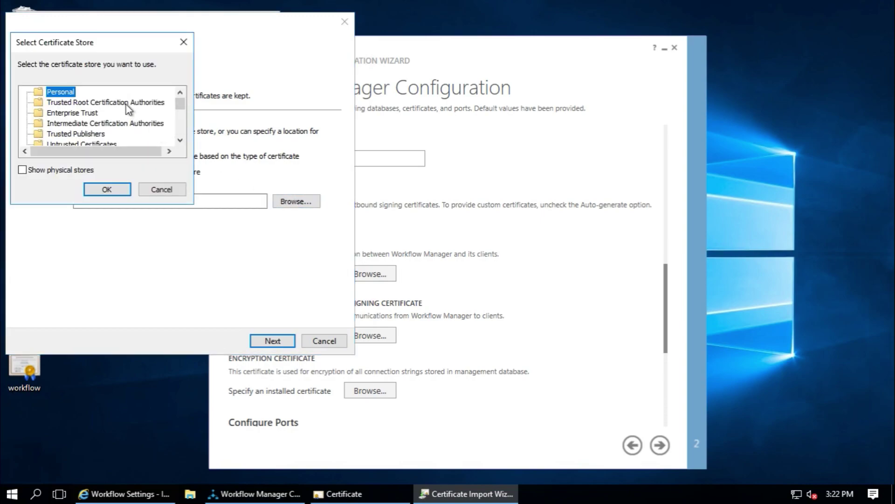
{"action": "left_click", "coordinate": [127, 104]}
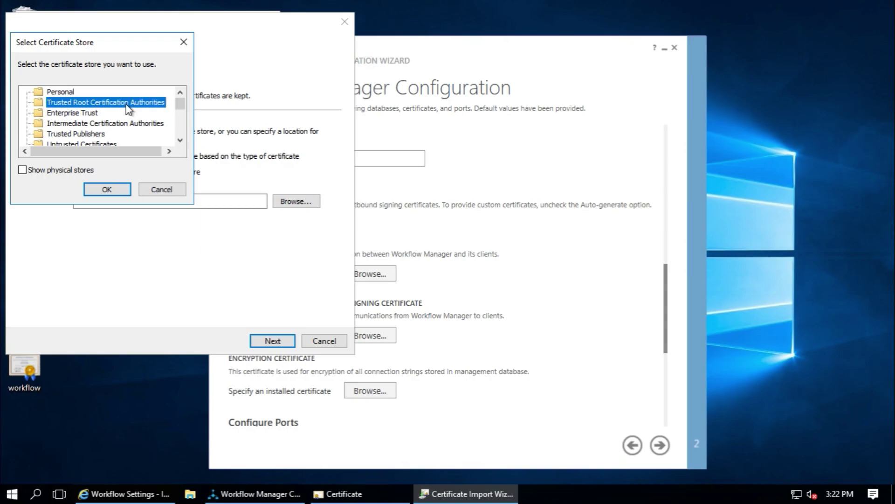
{"action": "left_click", "coordinate": [101, 191]}
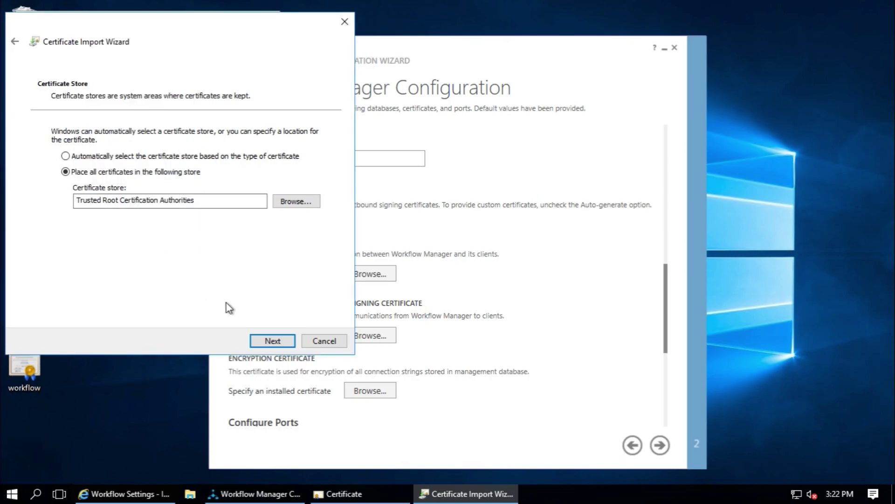
{"action": "left_click", "coordinate": [270, 341]}
{"action": "left_click", "coordinate": [271, 341]}
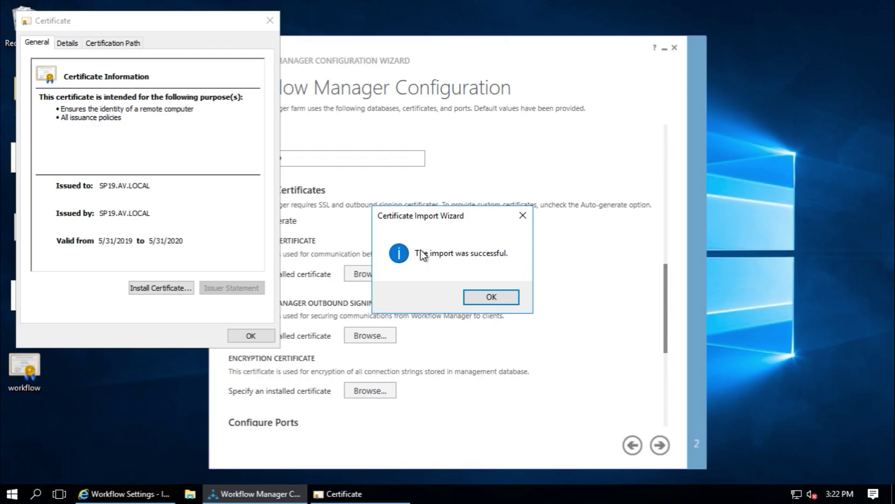
- Select the workflow certificate as the services SSL certificate
{"action": "left_click", "coordinate": [480, 297]}
{"action": "left_click", "coordinate": [268, 335]}
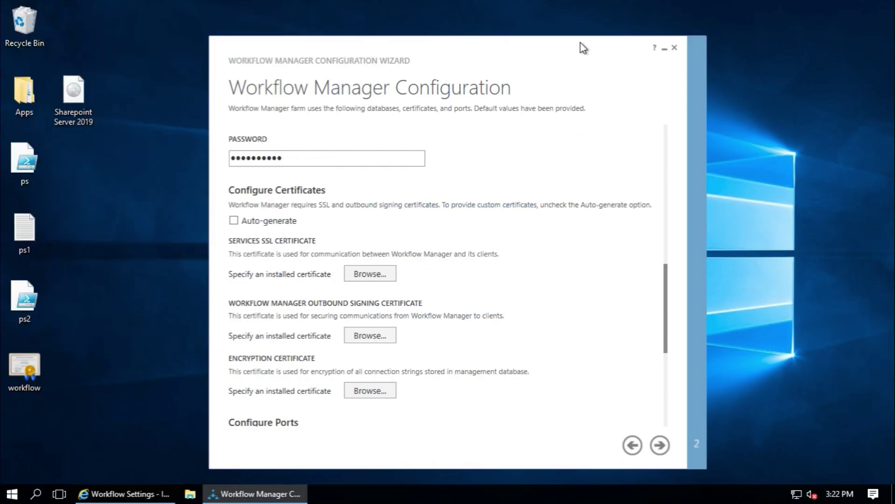
{"action": "left_click_drag", "start_coordinate": [581, 49], "coordinate": [584, 38]}
{"action": "left_click", "coordinate": [373, 263]}
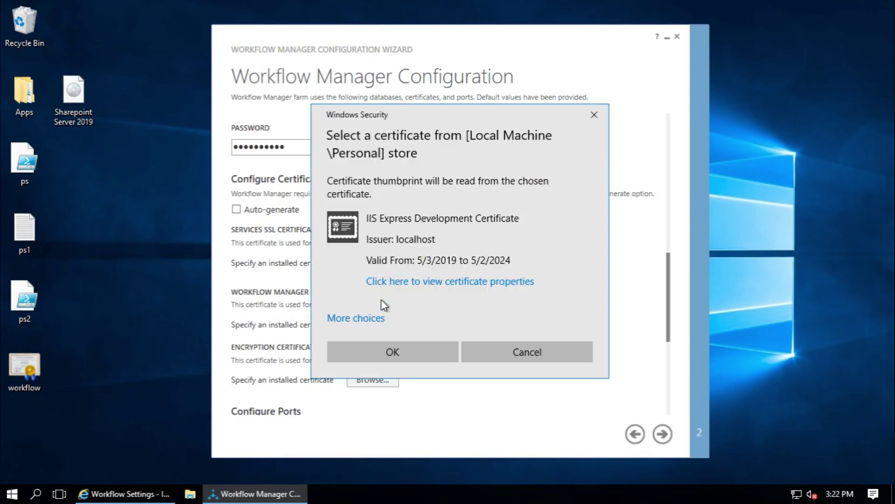
{"action": "left_click", "coordinate": [369, 319]}
{"action": "scroll", "coordinate": [448, 308], "scroll_direction": "down", "scroll_amount": 2}
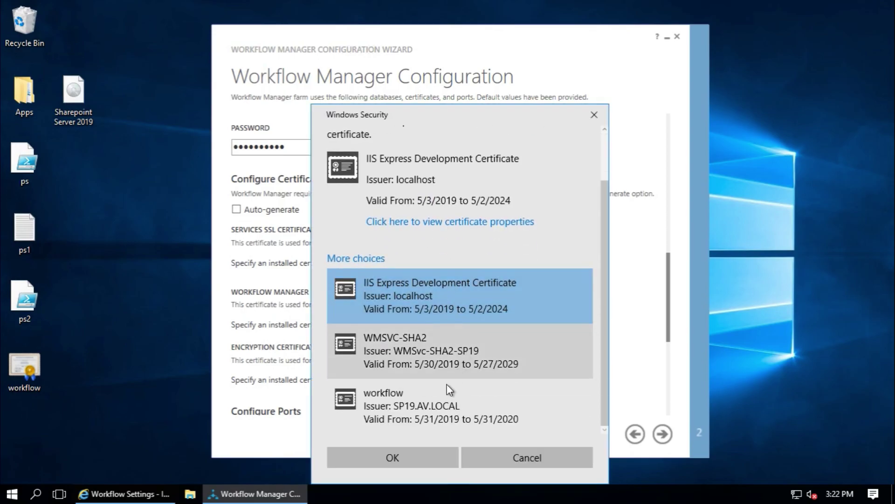
{"action": "left_click", "coordinate": [404, 405]}
{"action": "left_click", "coordinate": [405, 446]}
- Select the workflow certificate as the outbound signing certificate
{"action": "left_click", "coordinate": [373, 327]}
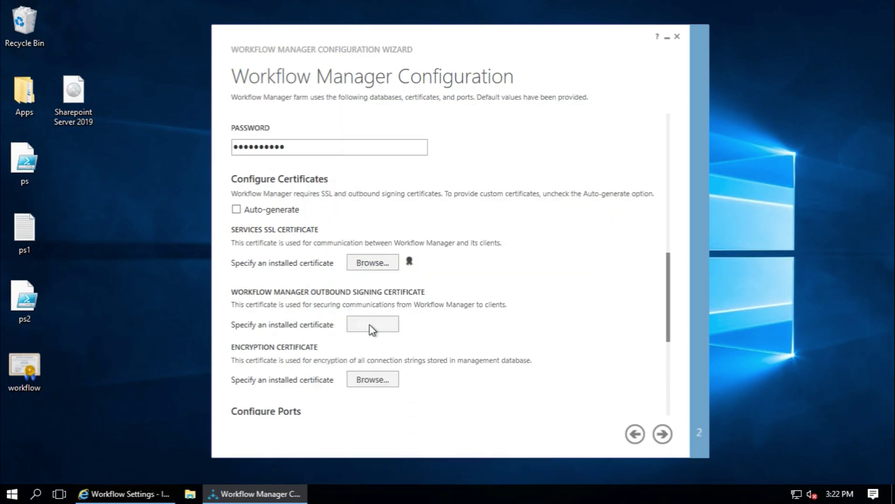
{"action": "left_click", "coordinate": [368, 317]}
{"action": "scroll", "coordinate": [448, 327], "scroll_direction": "down", "scroll_amount": 2}
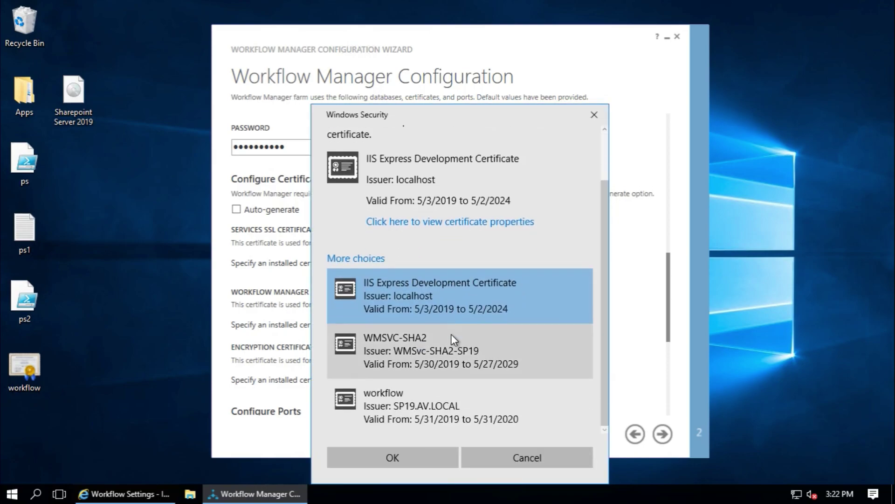
{"action": "left_click", "coordinate": [388, 401]}
{"action": "left_click", "coordinate": [395, 457]}
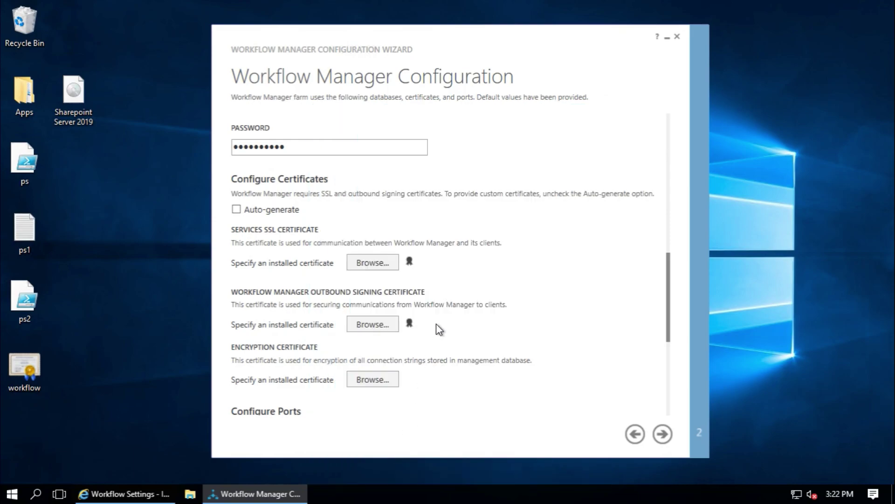
{"action": "scroll", "coordinate": [419, 322], "scroll_direction": "down", "scroll_amount": 2}
- Select workflow as the encryption certificate and allow Workflow management over HTTP
{"action": "left_click", "coordinate": [373, 286]}
{"action": "left_click", "coordinate": [373, 319]}
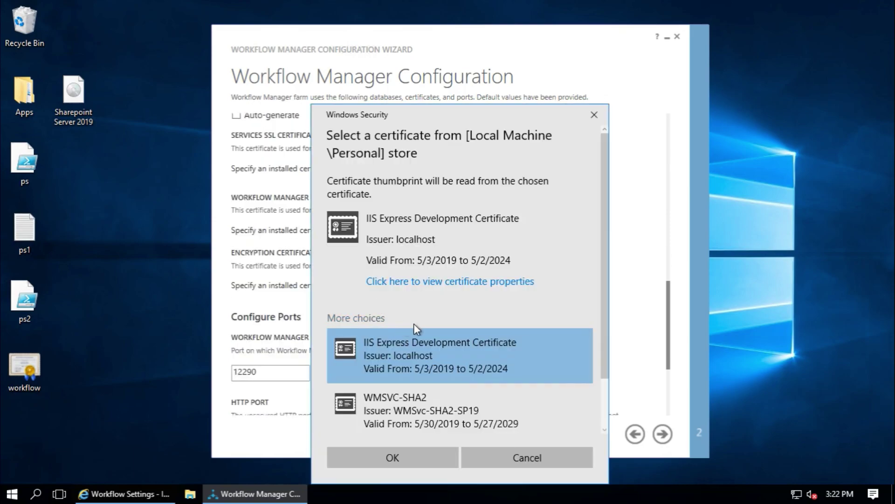
{"action": "scroll", "coordinate": [434, 355], "scroll_direction": "down", "scroll_amount": 2}
{"action": "left_click", "coordinate": [452, 394]}
{"action": "left_click", "coordinate": [405, 456]}
{"action": "scroll", "coordinate": [455, 338], "scroll_direction": "down", "scroll_amount": 3}
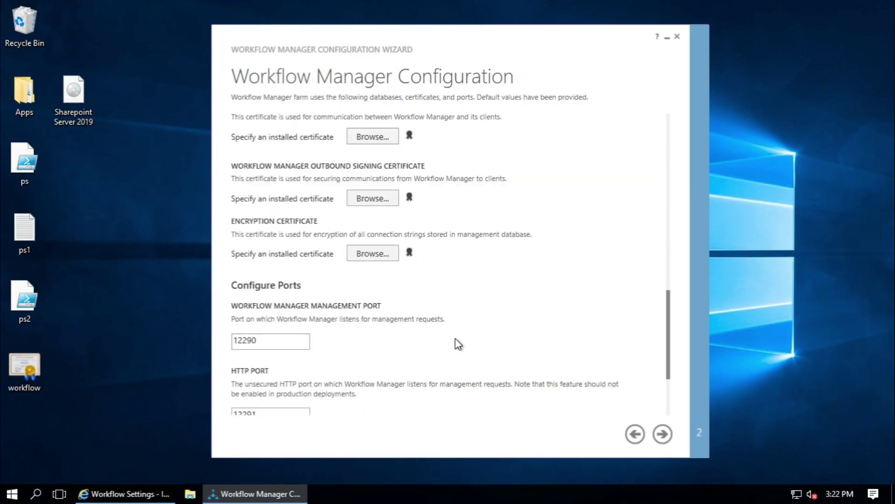
{"action": "left_click", "coordinate": [313, 314]}
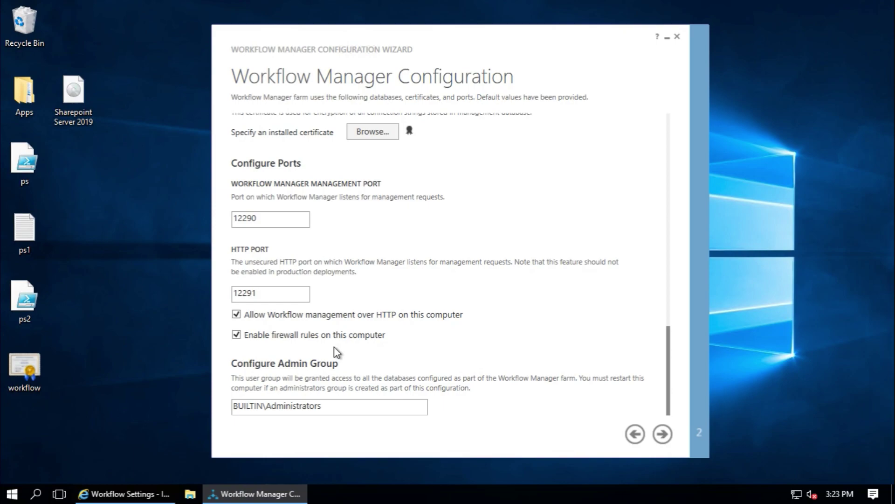
- Test the farm management, gateway and message container database connections
{"action": "left_click", "coordinate": [663, 434]}
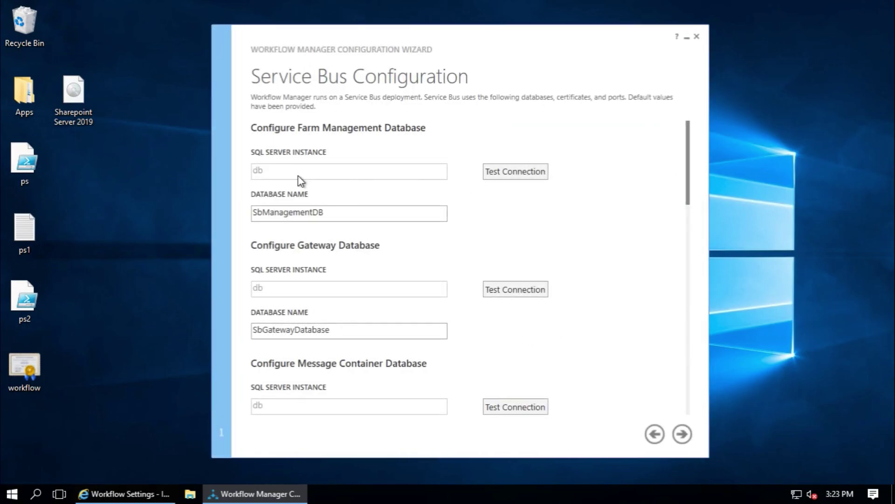
{"action": "left_click", "coordinate": [525, 168]}
{"action": "scroll", "coordinate": [574, 292], "scroll_direction": "down", "scroll_amount": 1}
{"action": "left_click", "coordinate": [543, 261]}
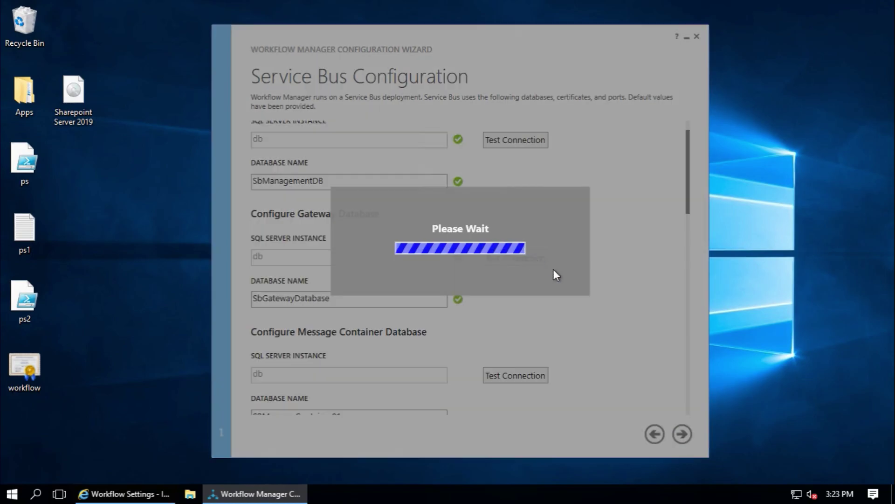
{"action": "scroll", "coordinate": [585, 293], "scroll_direction": "down", "scroll_amount": 2}
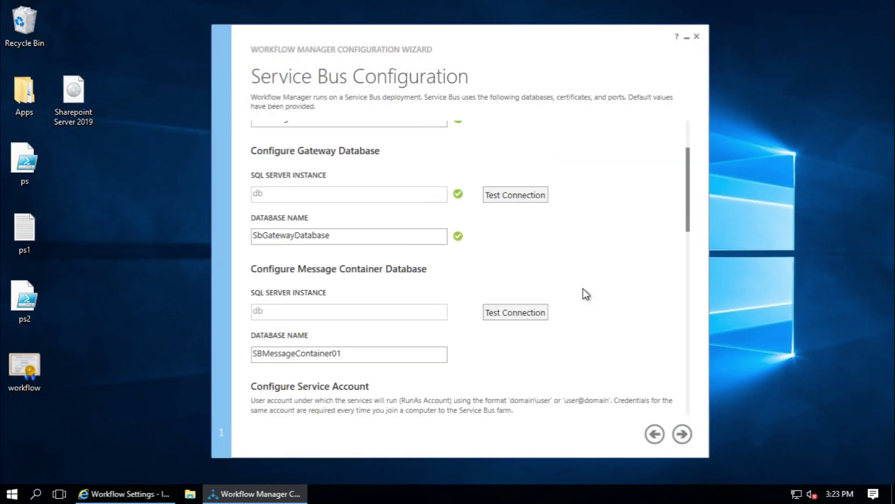
{"action": "left_click", "coordinate": [536, 313]}
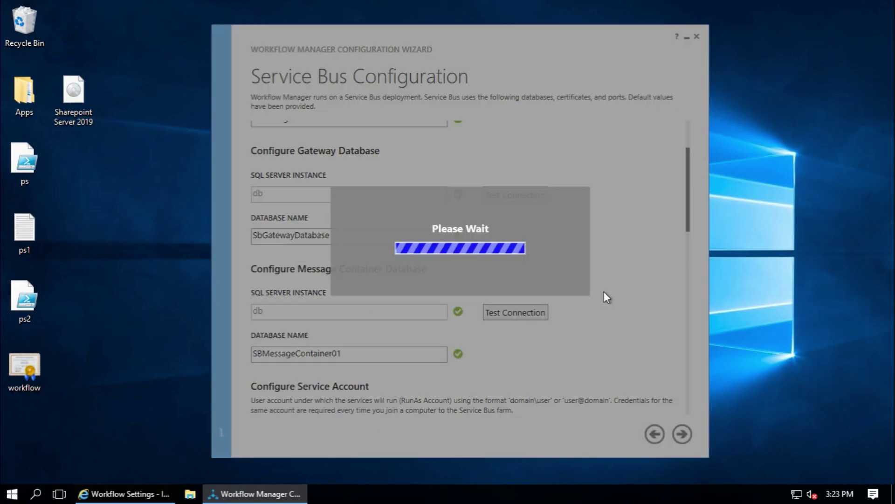
{"action": "scroll", "coordinate": [605, 293], "scroll_direction": "down", "scroll_amount": 5}
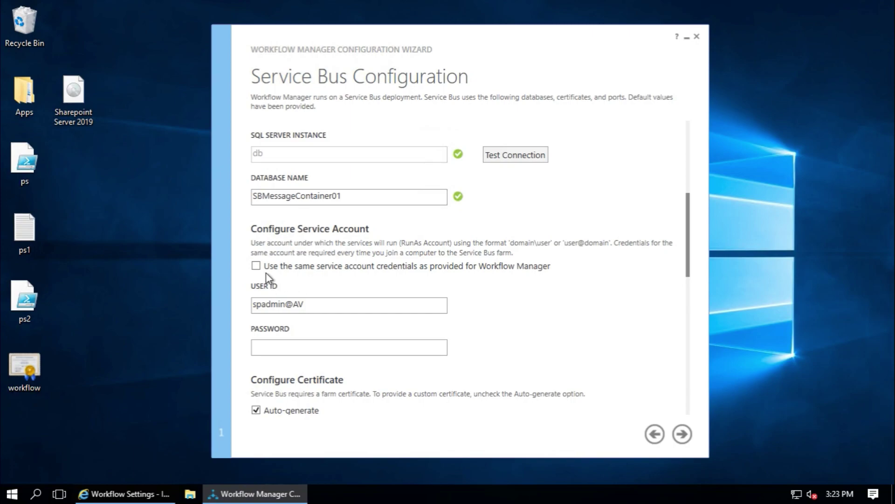
- Reuse the Workflow Manager service account and set workflow as the farm certificate
{"action": "left_click", "coordinate": [256, 266]}
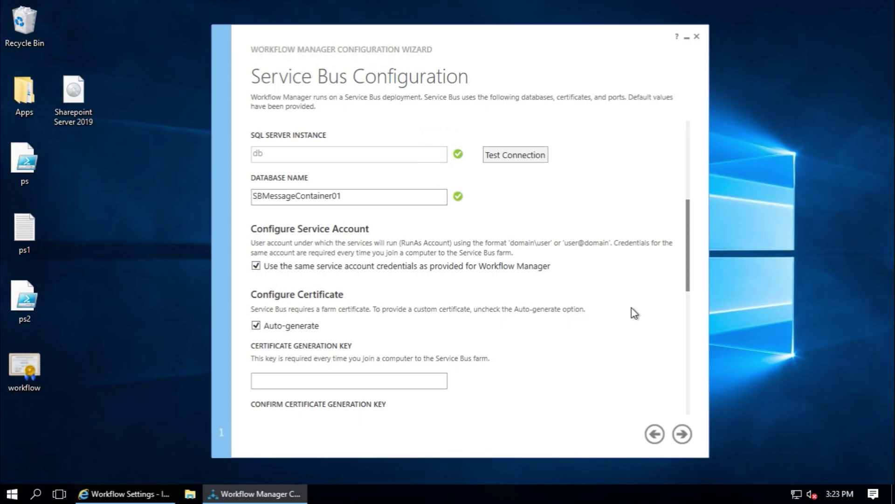
{"action": "scroll", "coordinate": [504, 328], "scroll_direction": "down", "scroll_amount": 3}
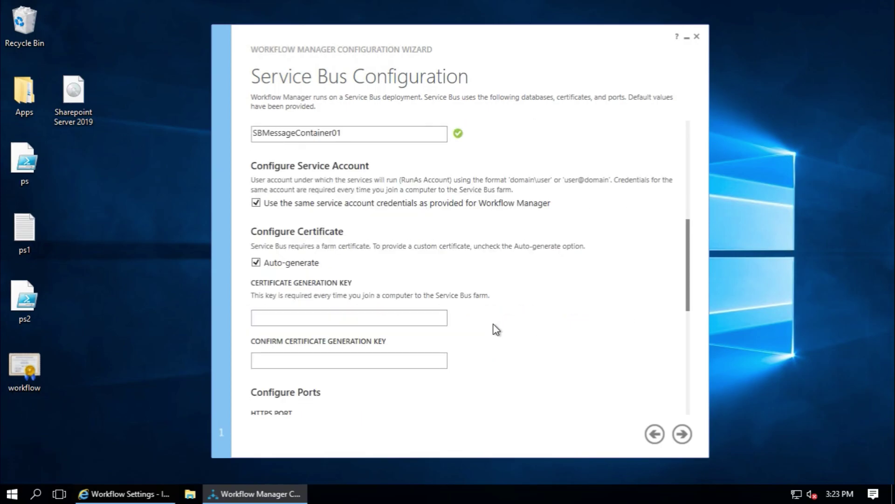
{"action": "left_click", "coordinate": [256, 263]}
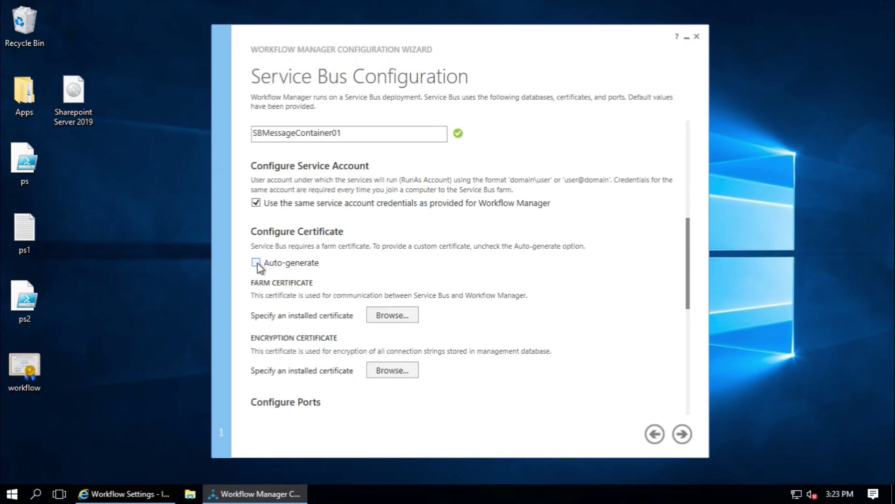
{"action": "left_click", "coordinate": [380, 318]}
{"action": "left_click", "coordinate": [380, 318]}
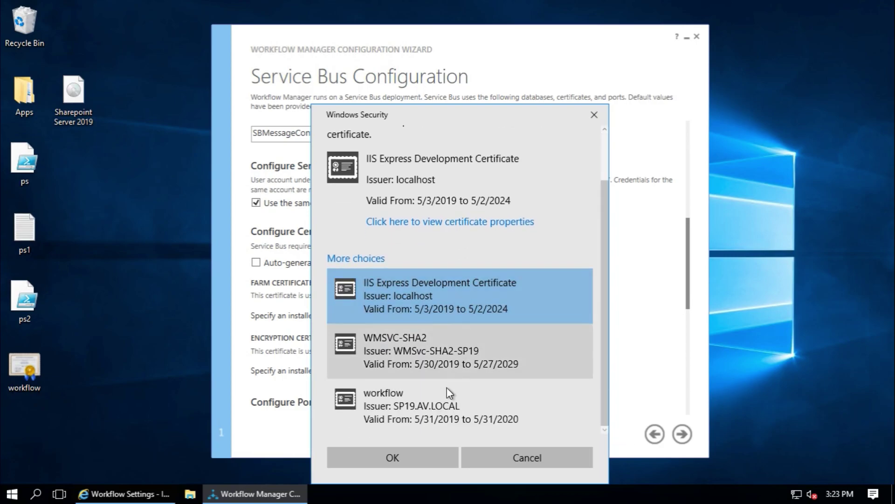
{"action": "left_click", "coordinate": [426, 403]}
{"action": "left_click", "coordinate": [410, 457]}
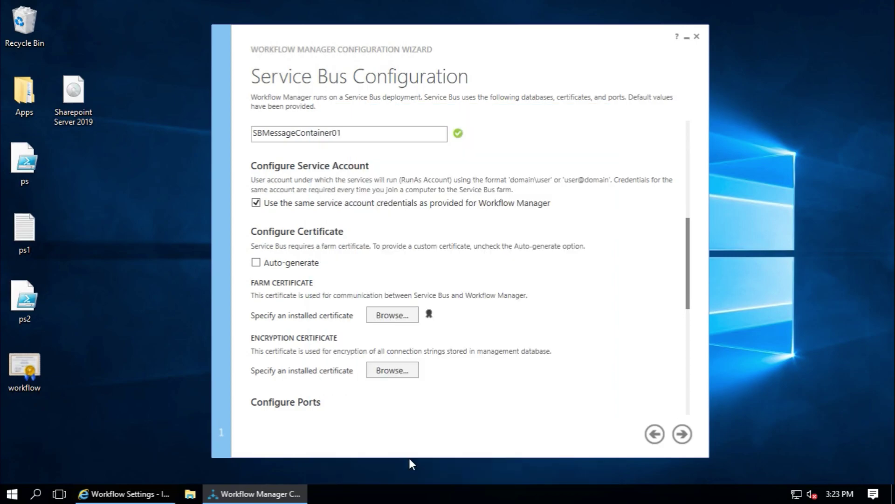
- Set the workflow certificate as the Service Bus encryption certificate
{"action": "left_click", "coordinate": [396, 371]}
{"action": "left_click", "coordinate": [370, 318]}
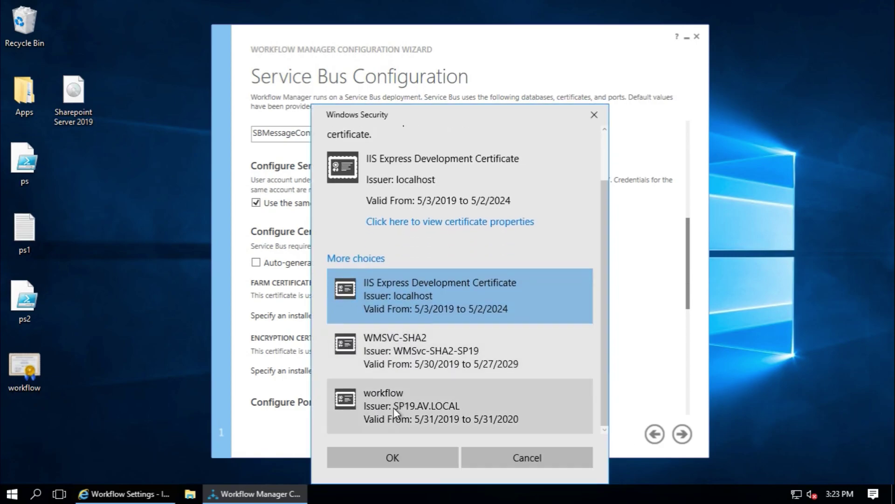
{"action": "left_click", "coordinate": [388, 407]}
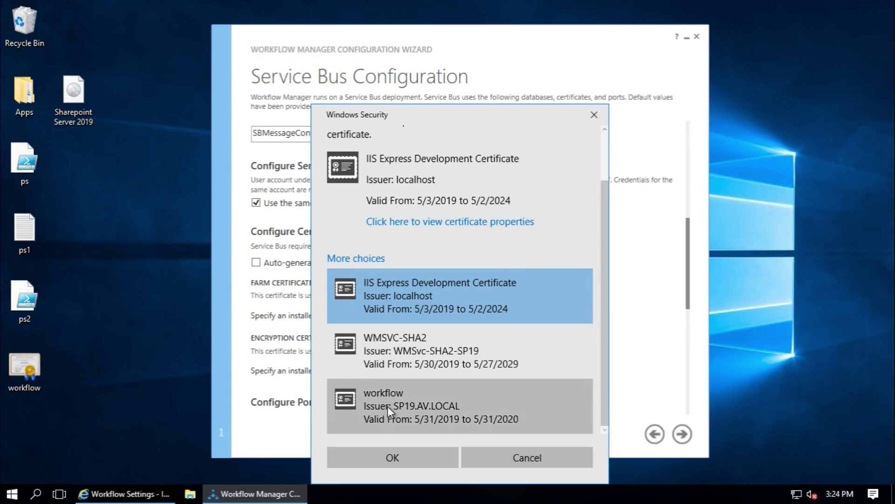
{"action": "left_click", "coordinate": [404, 450]}
{"action": "scroll", "coordinate": [550, 345], "scroll_direction": "down", "scroll_amount": 5}
{"action": "scroll", "coordinate": [554, 347], "scroll_direction": "down", "scroll_amount": 2}
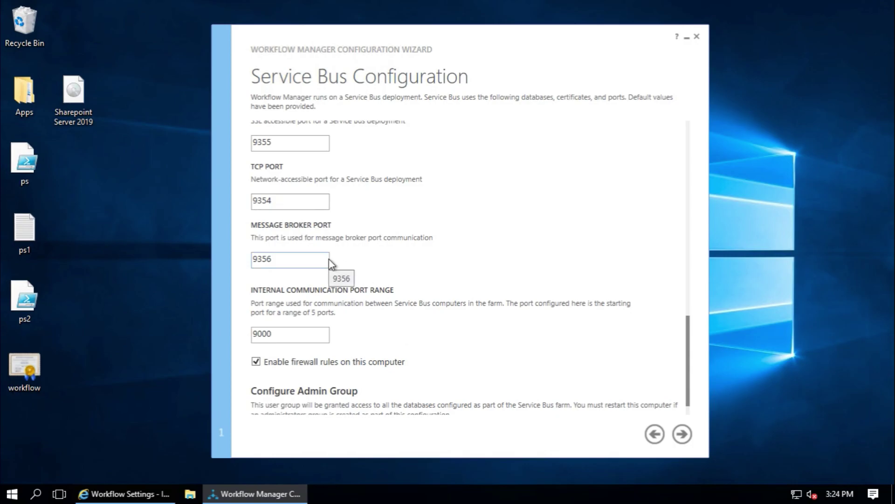
{"action": "scroll", "coordinate": [481, 349], "scroll_direction": "down", "scroll_amount": 1}
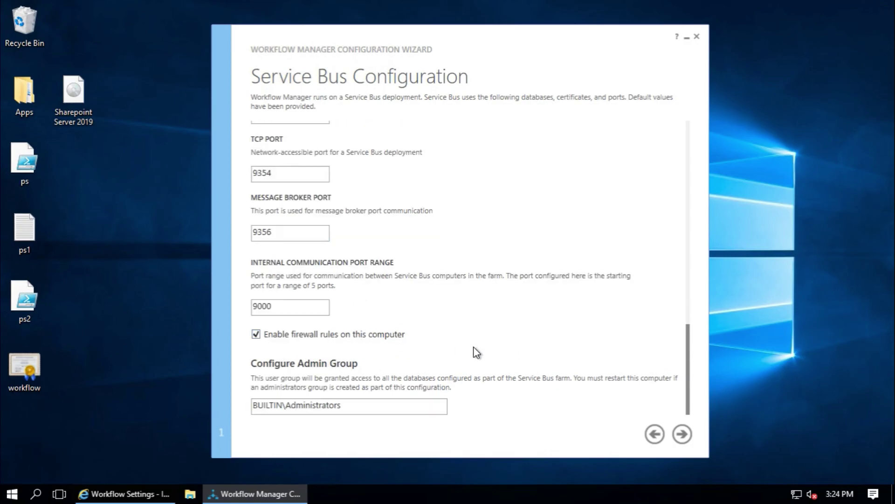
- Advance to the Summary page and review the Workflow Manager and Service Bus settings
{"action": "left_click", "coordinate": [682, 435]}
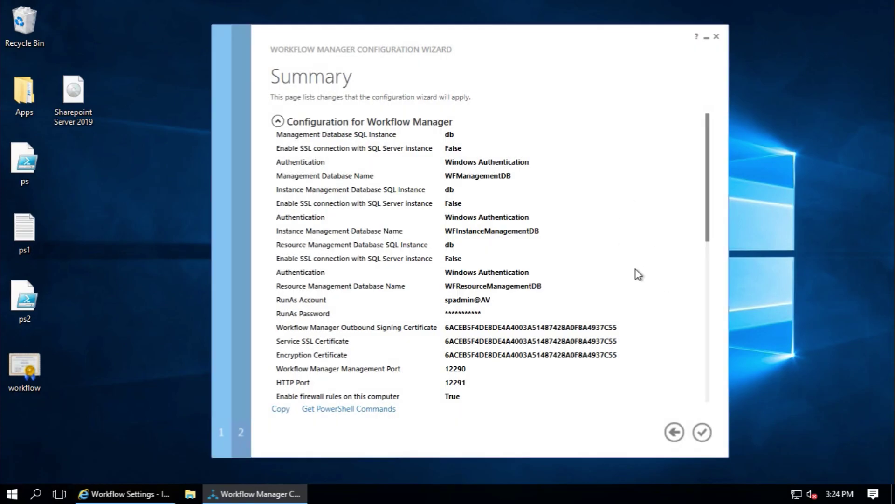
{"action": "scroll", "coordinate": [638, 274], "scroll_direction": "down", "scroll_amount": 15}
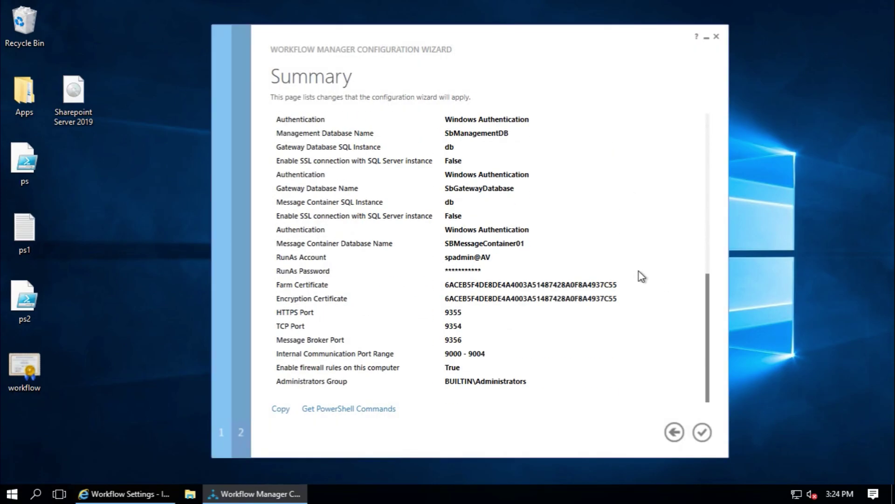
{"action": "scroll", "coordinate": [640, 274], "scroll_direction": "up", "scroll_amount": 5}
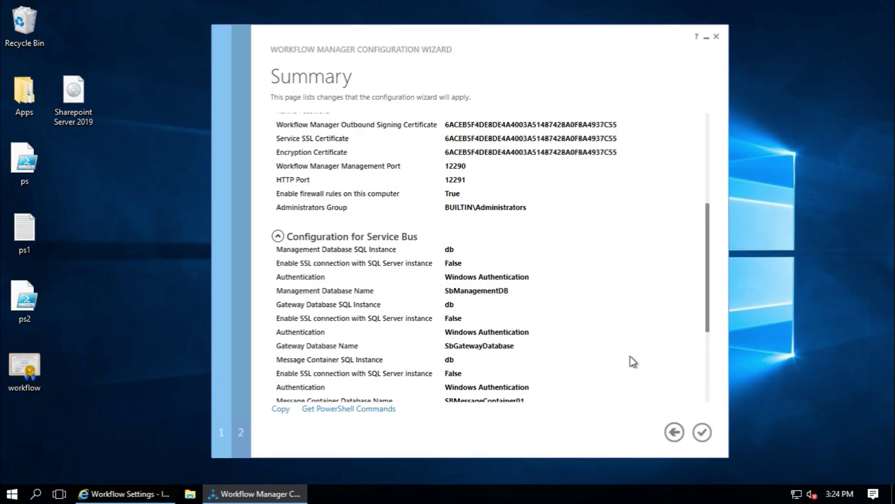
{"action": "scroll", "coordinate": [624, 363], "scroll_direction": "down", "scroll_amount": 4}
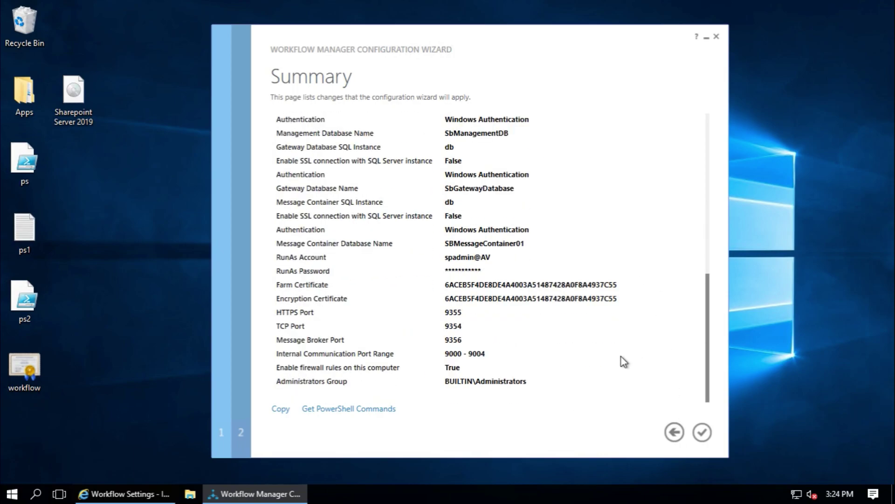
- Apply the configuration, close the wizard after success, and launch IIS Manager via 'iis' search
{"action": "left_click", "coordinate": [702, 433]}
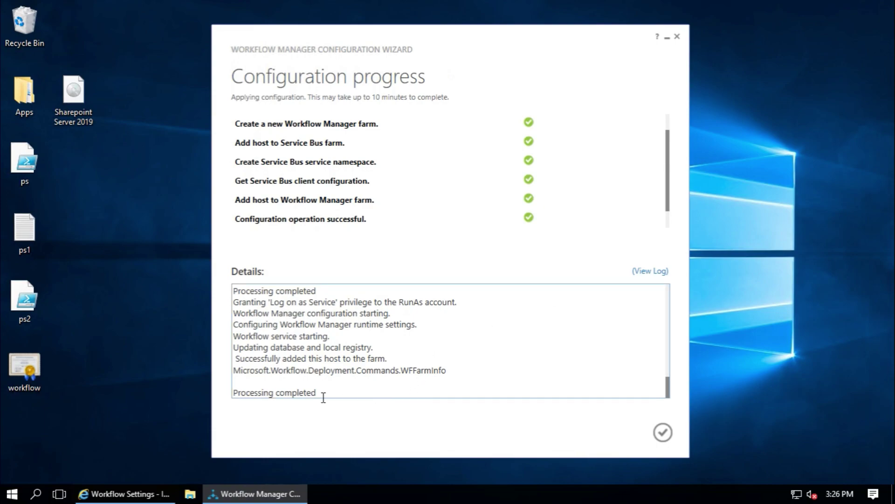
{"action": "left_click", "coordinate": [677, 37]}
{"action": "left_click", "coordinate": [12, 494]}
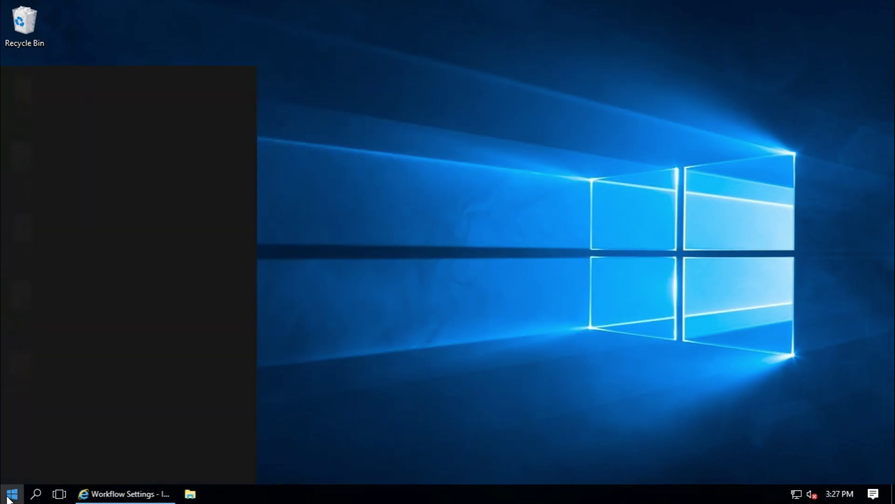
{"action": "type", "text": "iis"}
{"action": "left_click", "coordinate": [136, 112]}
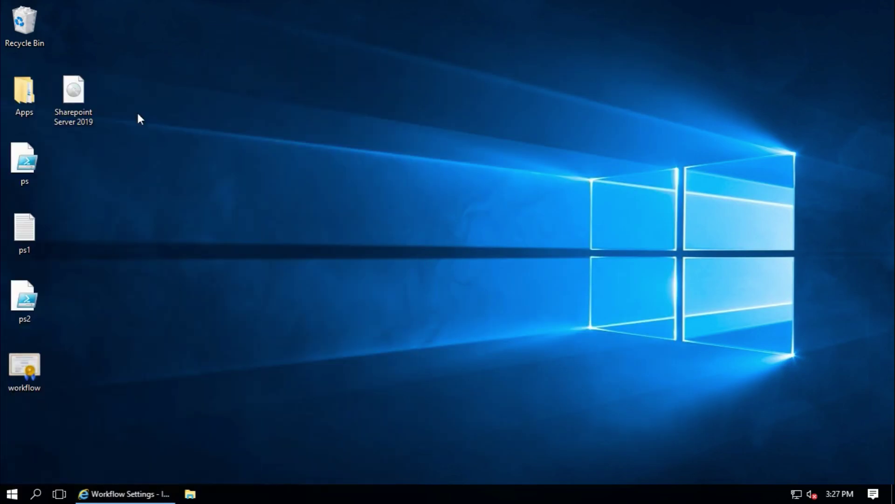
- Verify Workflow Management Site on ports 12290/12291 and WorkflowMgmtPool Started under SP19, then minimize IIS
{"action": "left_click", "coordinate": [672, 60]}
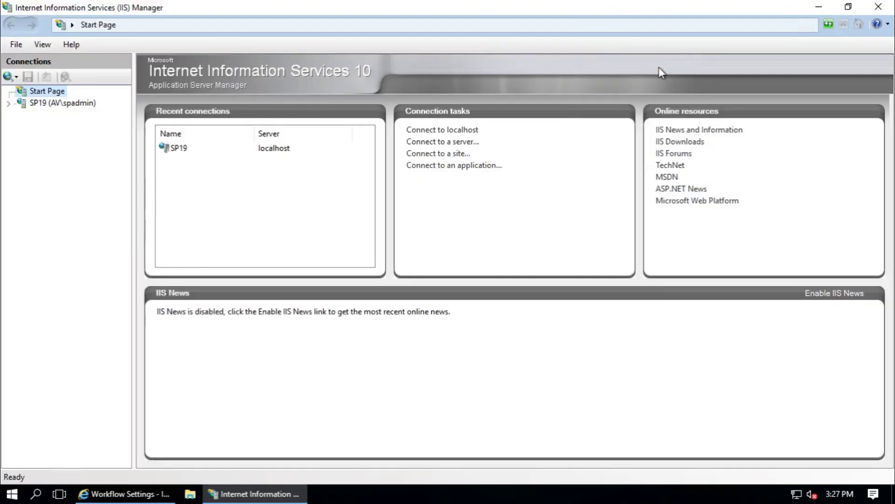
{"action": "left_click", "coordinate": [12, 107]}
{"action": "left_click", "coordinate": [29, 127]}
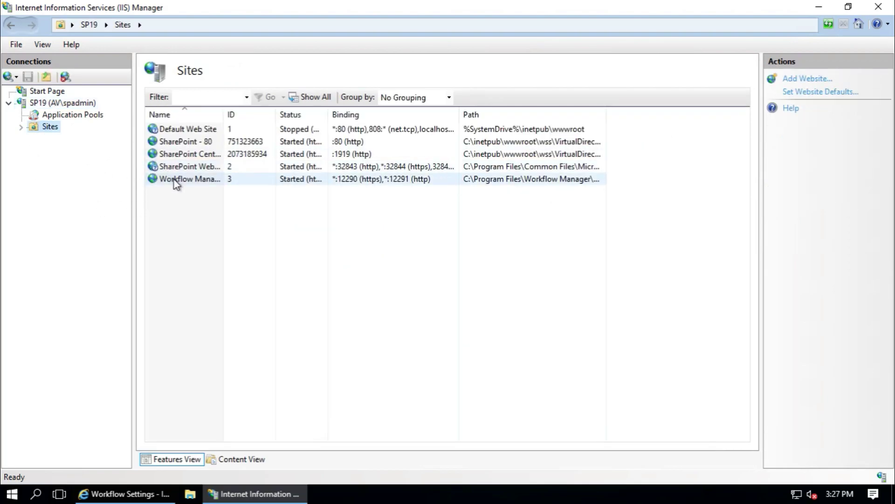
{"action": "left_click_drag", "start_coordinate": [223, 114], "coordinate": [295, 112]}
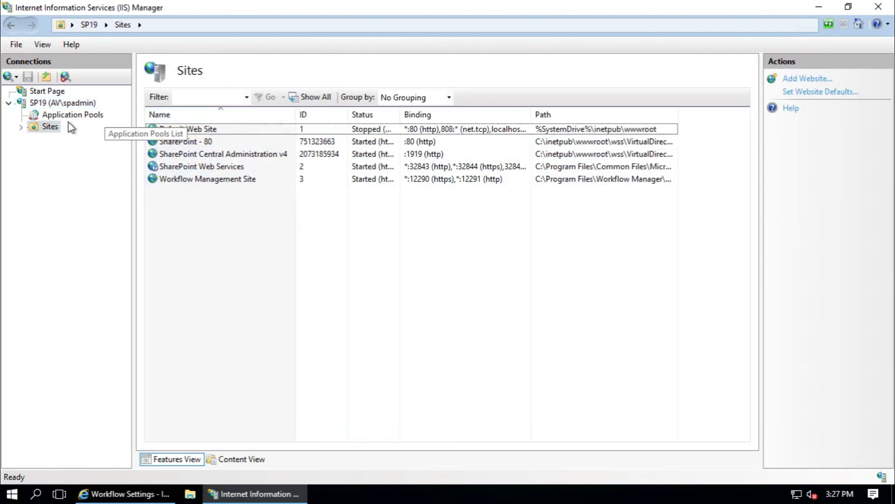
{"action": "left_click", "coordinate": [61, 116]}
{"action": "left_click", "coordinate": [47, 127]}
{"action": "left_click", "coordinate": [21, 128]}
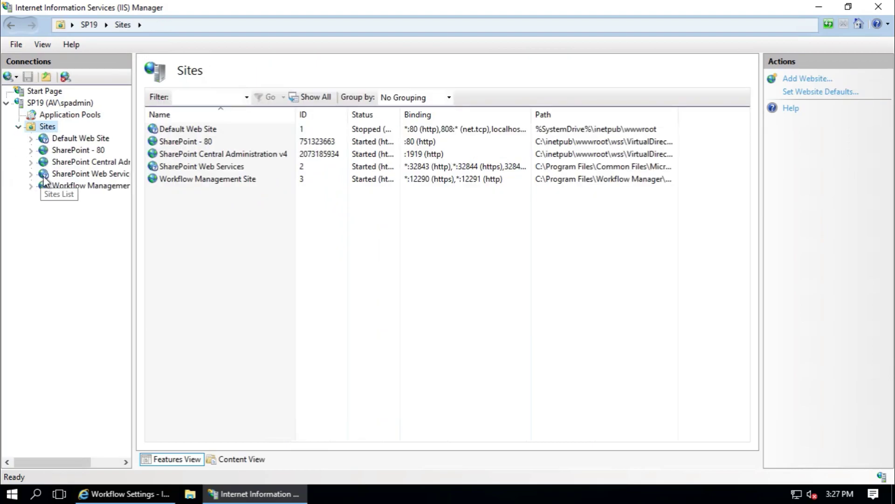
{"action": "left_click", "coordinate": [50, 184]}
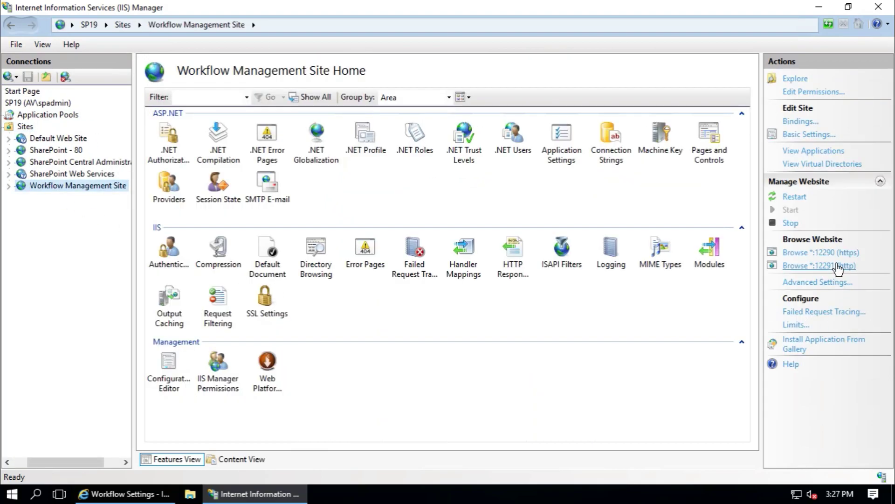
{"action": "left_click", "coordinate": [59, 116]}
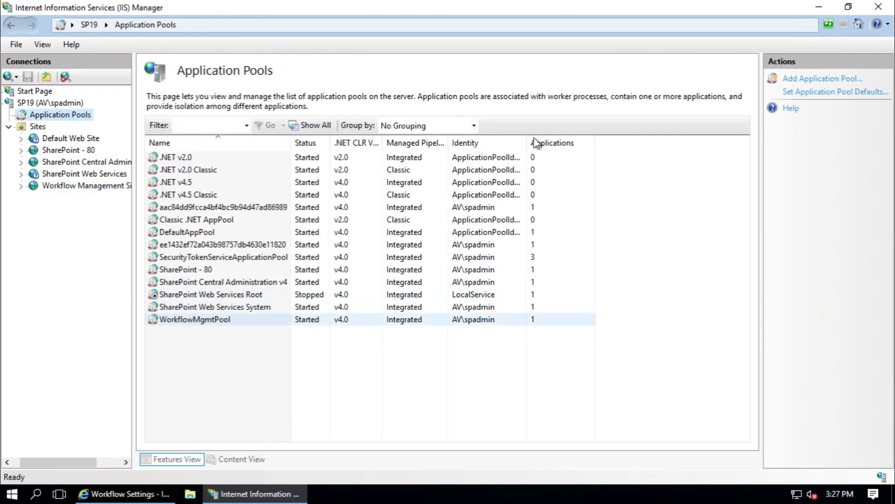
{"action": "left_click", "coordinate": [819, 7]}
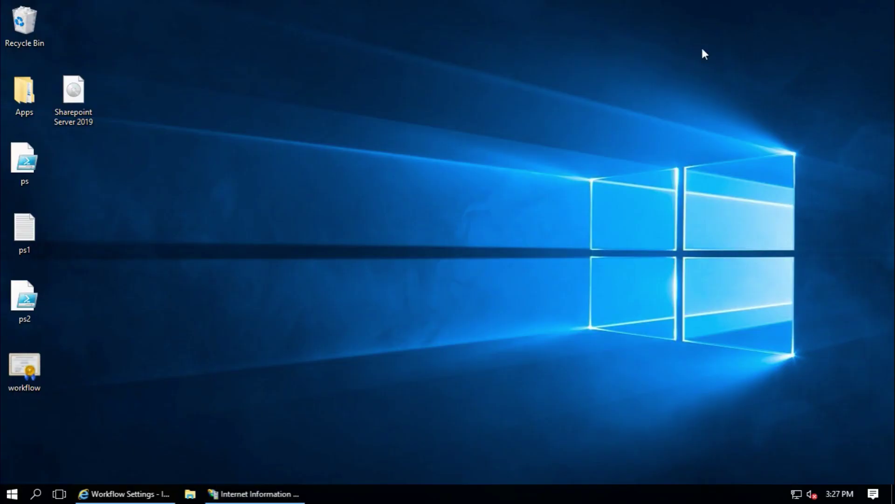
- Search 'management' and launch SharePoint 2019 Management Shell as administrator
{"action": "left_click", "coordinate": [13, 493]}
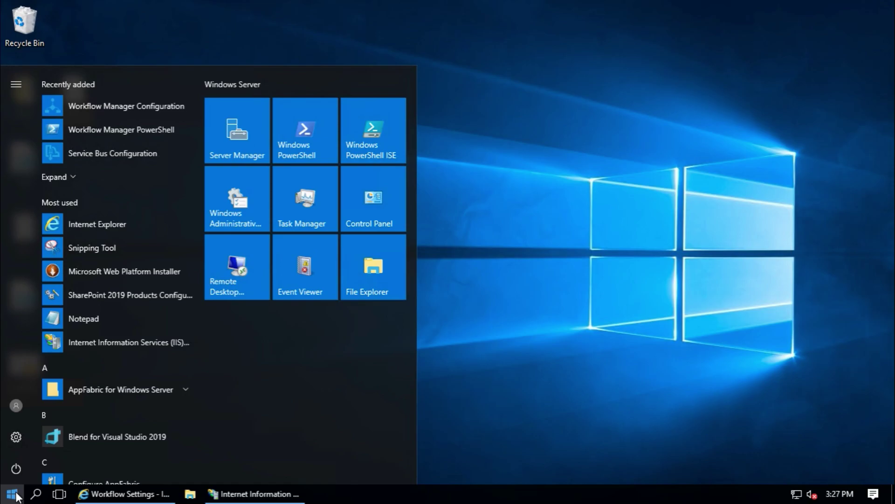
{"action": "type", "text": "management"}
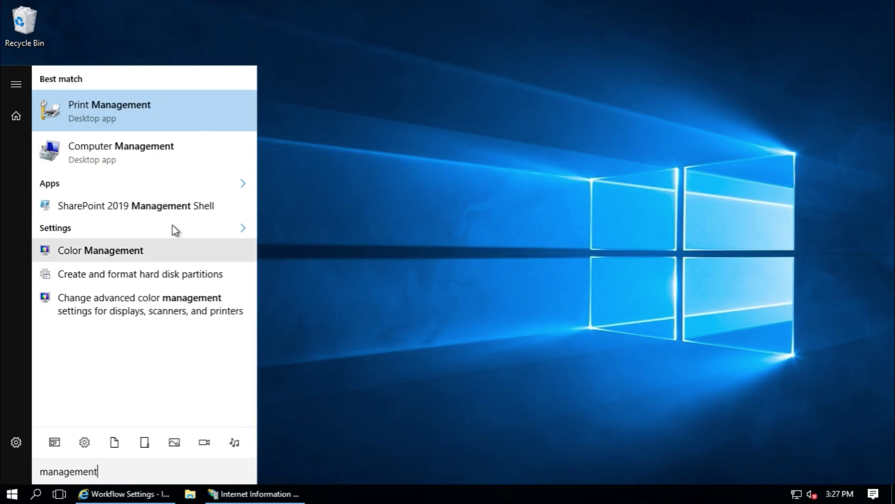
{"action": "right_click", "coordinate": [146, 205]}
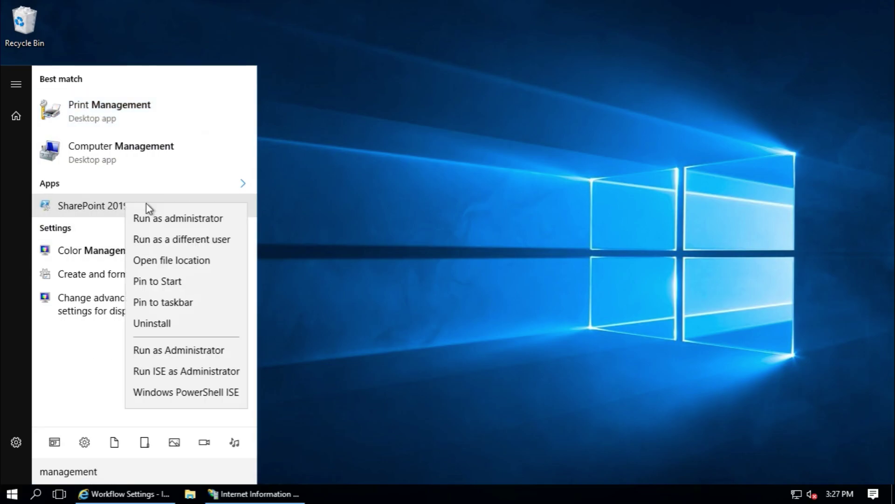
{"action": "left_click", "coordinate": [148, 218]}
{"action": "left_click", "coordinate": [393, 332]}
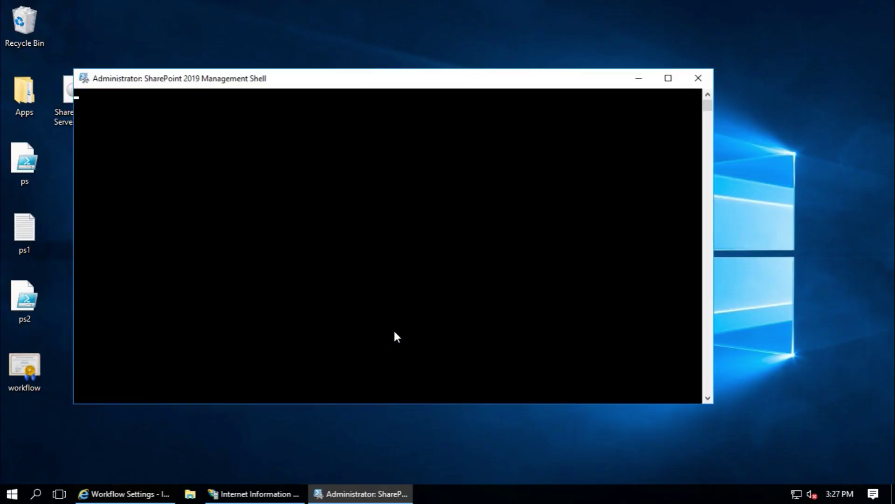
{"action": "left_click_drag", "start_coordinate": [509, 80], "coordinate": [537, 61]}
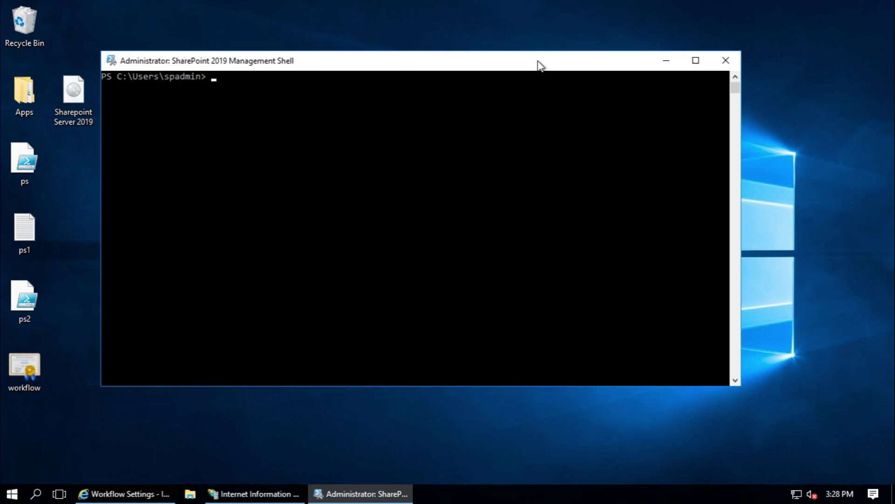
- Enter Register-SPWorkflowService -SPSite in the shell using tab completion
{"action": "type", "text": "register-spwo"}
{"action": "key", "text": "Tab"}
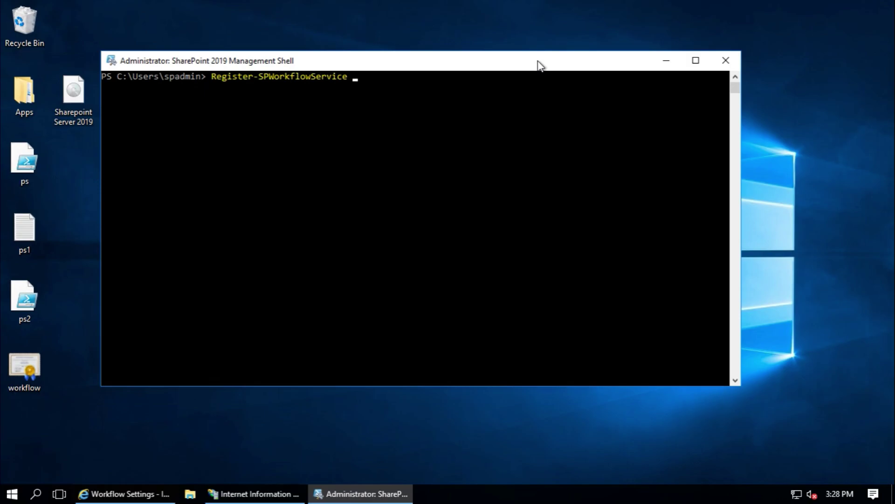
{"action": "type", "text": "-sps"}
{"action": "key", "text": "Tab"}
{"action": "left_click", "coordinate": [141, 494]}
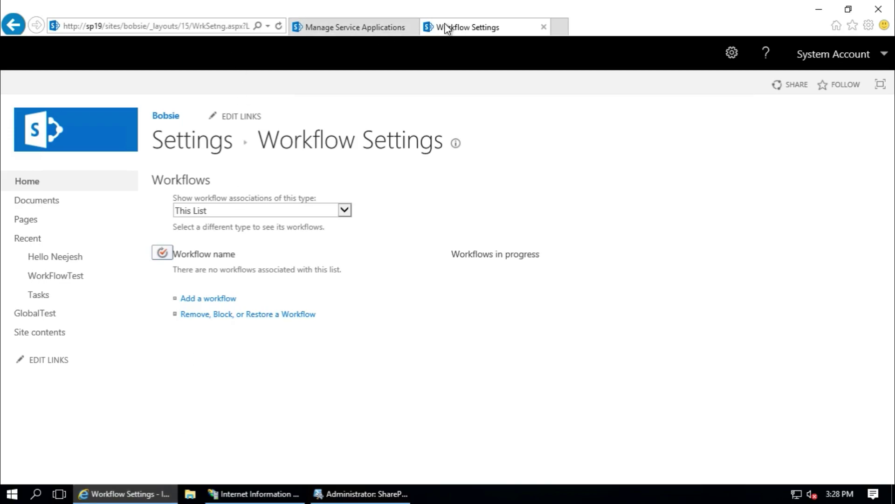
{"action": "left_click", "coordinate": [146, 25]}
{"action": "left_click", "coordinate": [146, 25]}
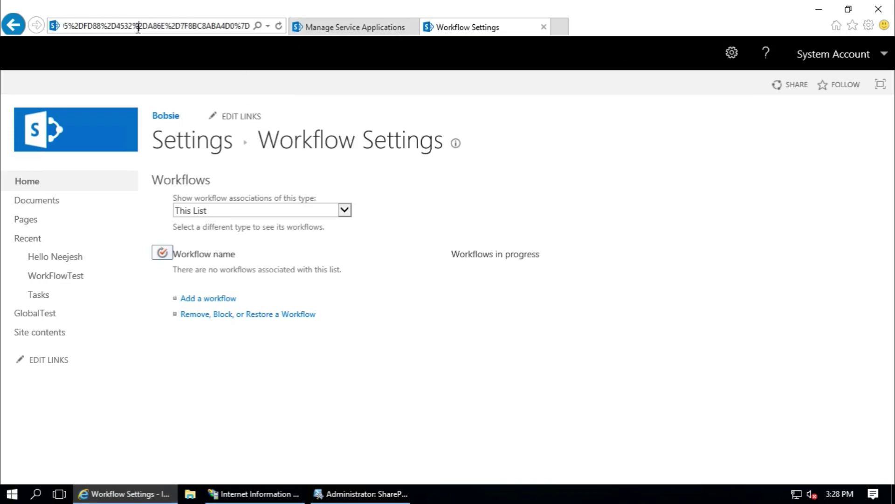
{"action": "left_click_drag", "start_coordinate": [84, 25], "coordinate": [64, 26]}
{"action": "key", "text": "ctrl+c"}
{"action": "left_click", "coordinate": [148, 26]}
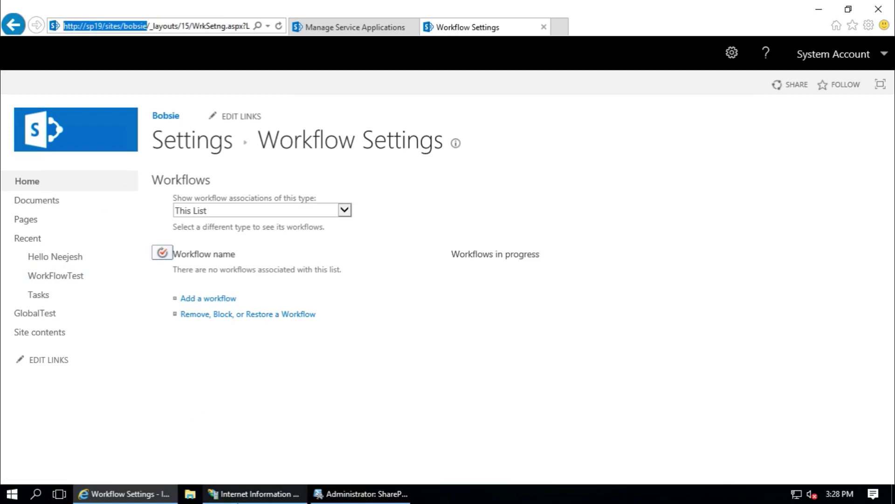
- Paste the URL in quotes after -SPSite and add the -WorkflowHostUri parameter
{"action": "left_click", "coordinate": [357, 494]}
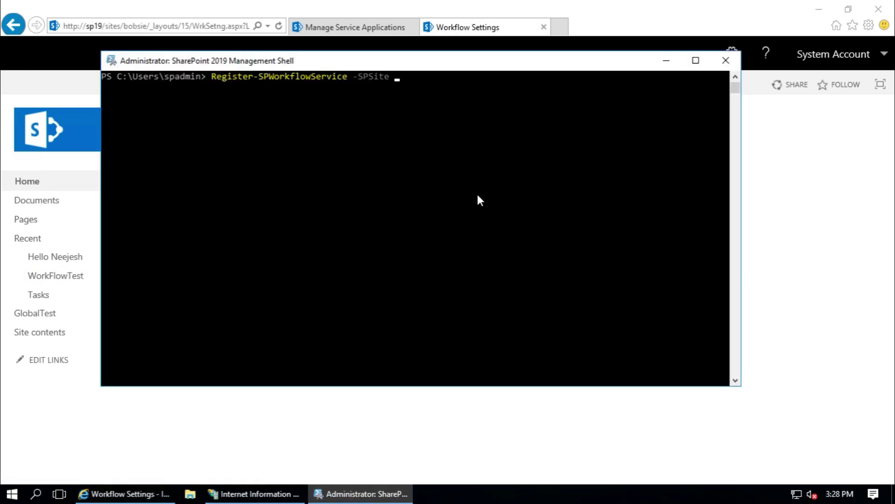
{"action": "type", "text": "\""}
{"action": "key", "text": "ctrl+v"}
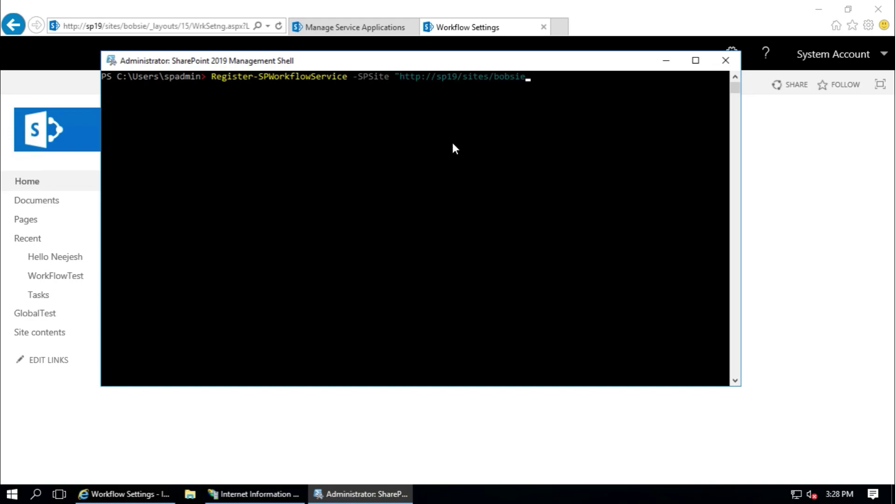
{"action": "type", "text": "\" -Work"}
{"action": "key", "text": "Tab"}
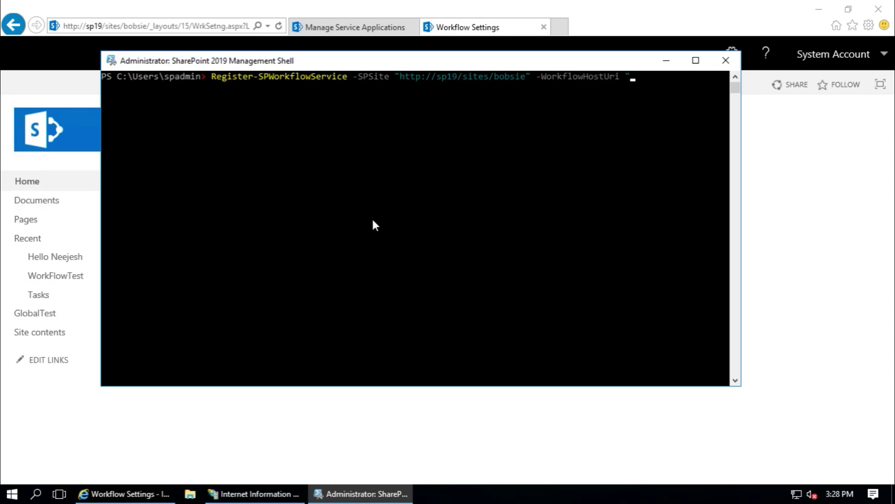
{"action": "left_click", "coordinate": [190, 493]}
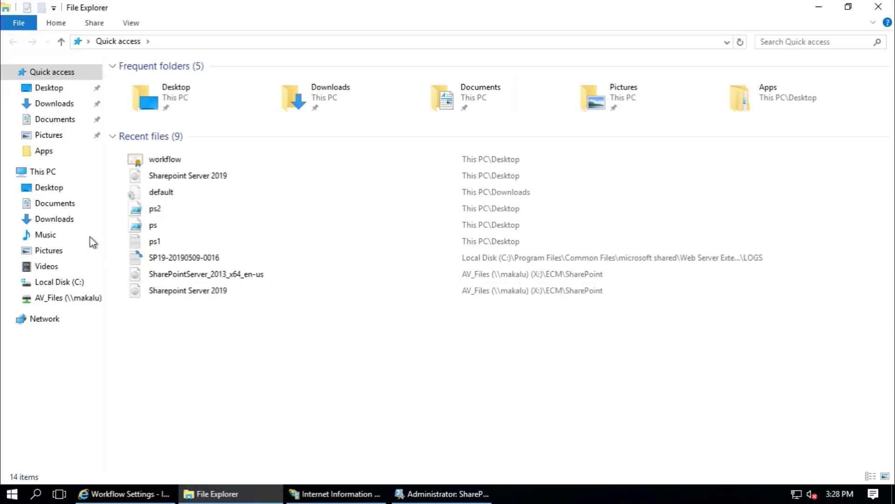
{"action": "right_click", "coordinate": [48, 172]}
{"action": "left_click", "coordinate": [108, 343]}
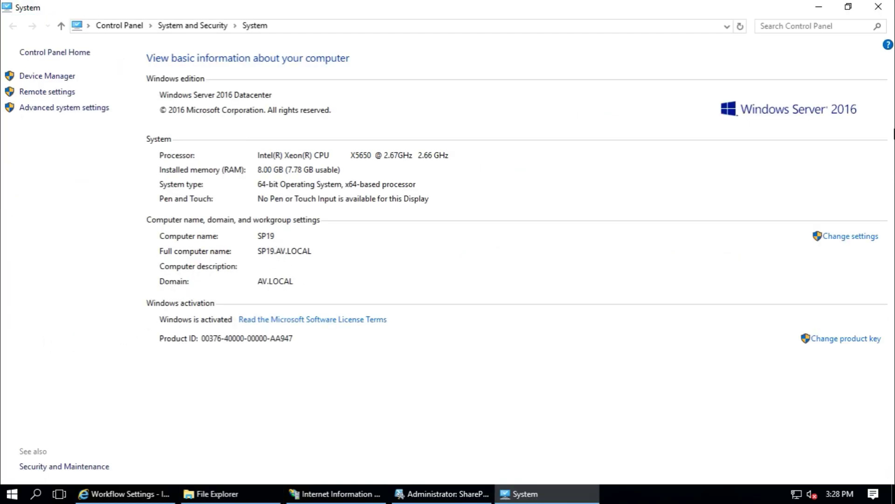
{"action": "left_click", "coordinate": [878, 7]}
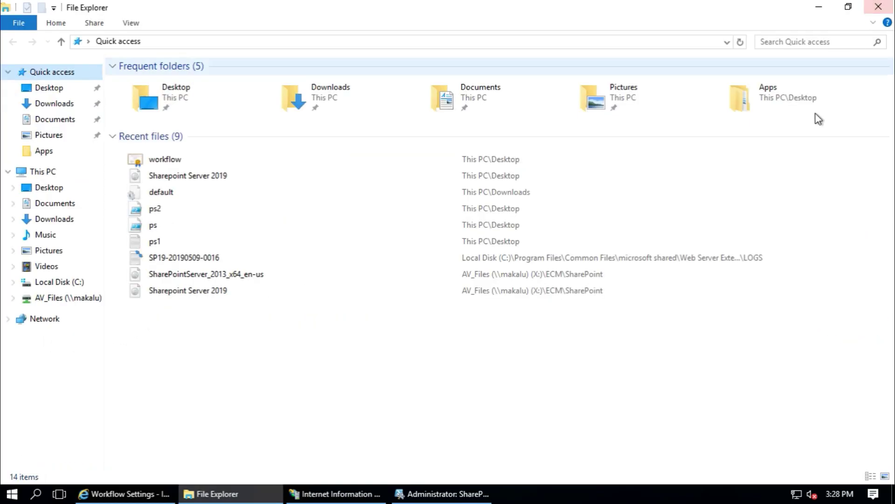
{"action": "left_click", "coordinate": [397, 494]}
{"action": "left_click", "coordinate": [659, 97]}
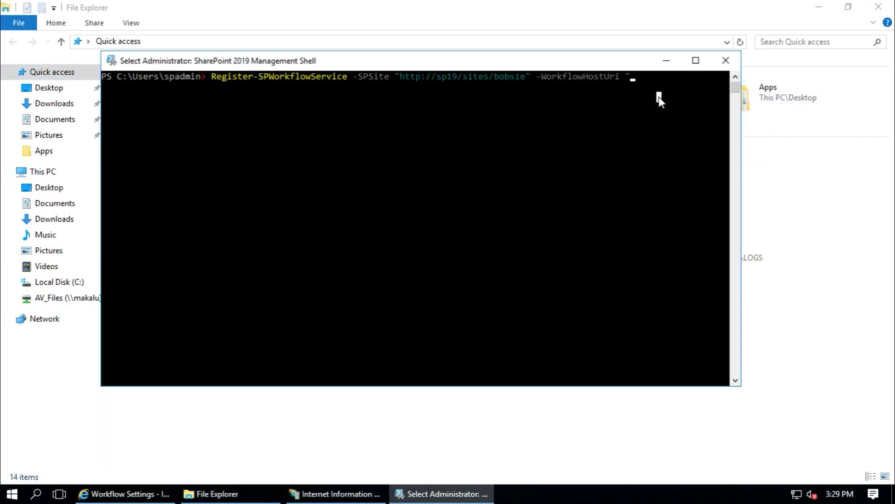
{"action": "type", "text": "http://sp"}
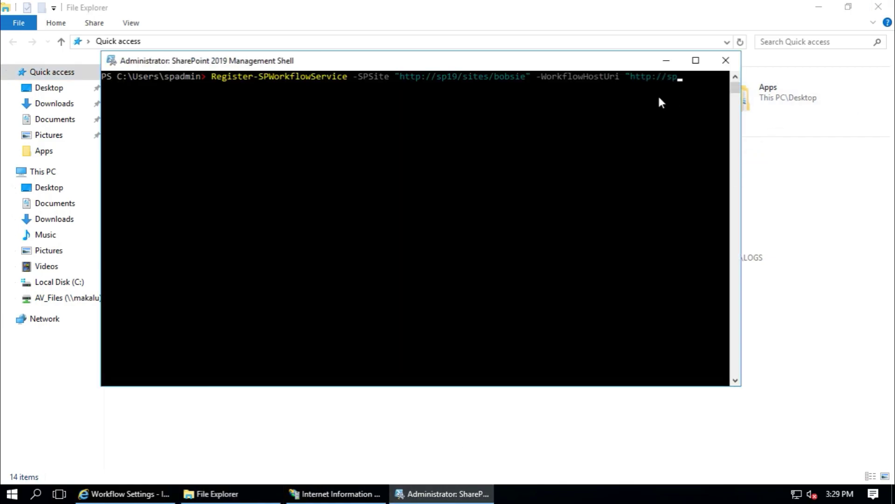
{"action": "type", "text": "19:"}
{"action": "left_click", "coordinate": [308, 493]}
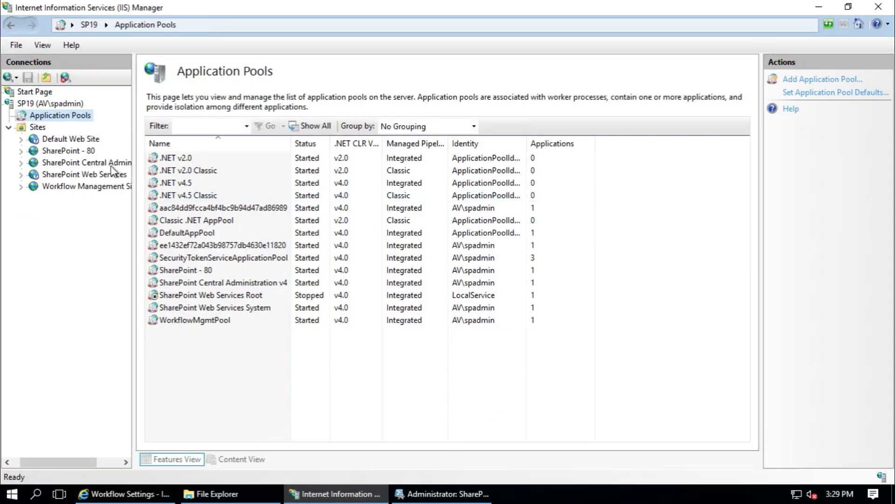
{"action": "left_click", "coordinate": [107, 186]}
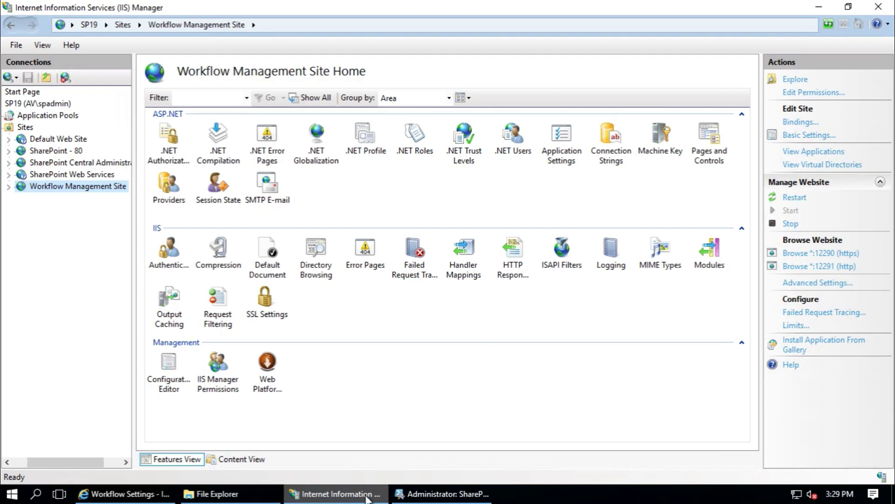
{"action": "left_click", "coordinate": [439, 491]}
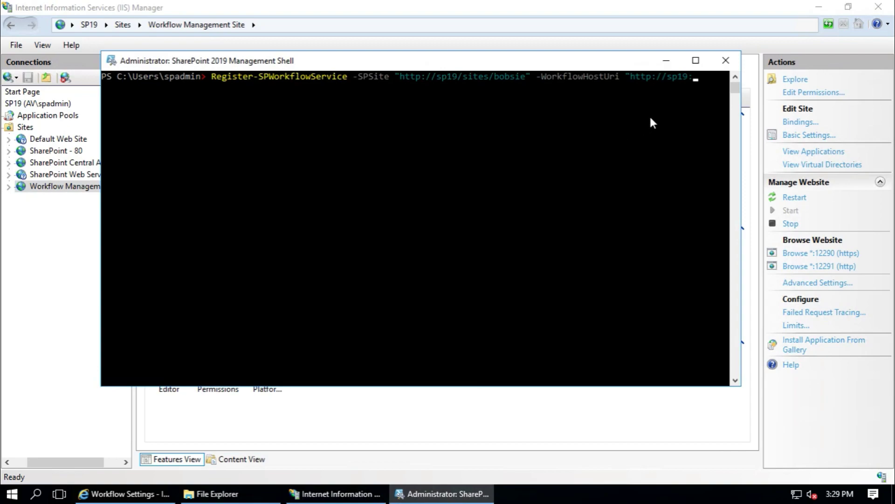
{"action": "type", "text": "12291\" -alo"}
{"action": "key", "text": "BackSpace"}
{"action": "type", "text": "llow"}
{"action": "key", "text": "Tab"}
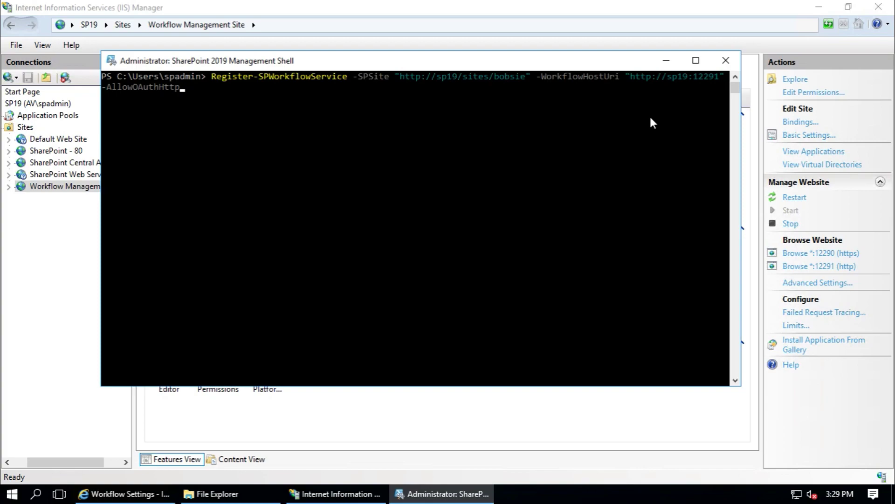
{"action": "key", "text": "Return"}
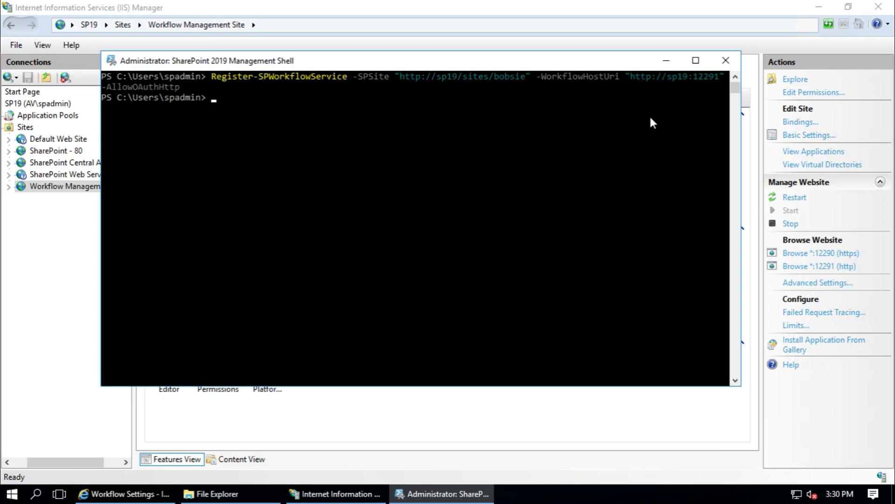
- Reload bobsie's Workflow Settings to confirm the new SharePoint 2013 Workflows section, then go back to Manage Service Applications
{"action": "left_click", "coordinate": [156, 493]}
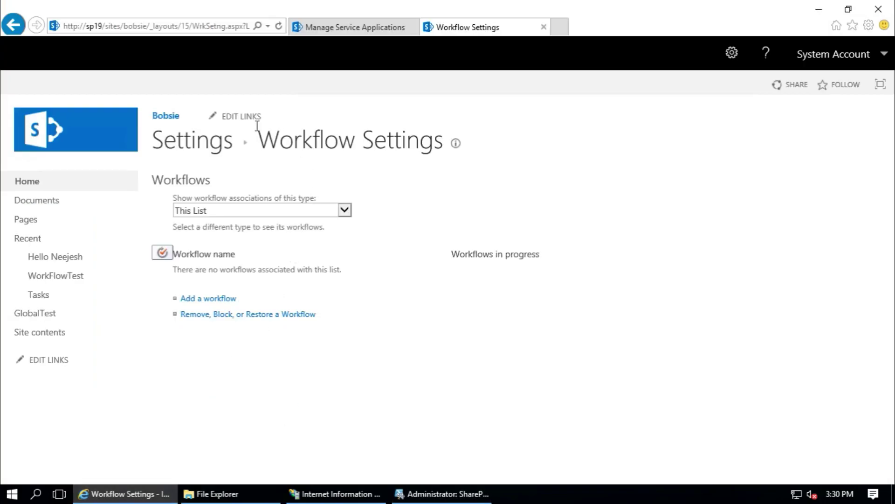
{"action": "left_click", "coordinate": [157, 27]}
{"action": "key", "text": "Return"}
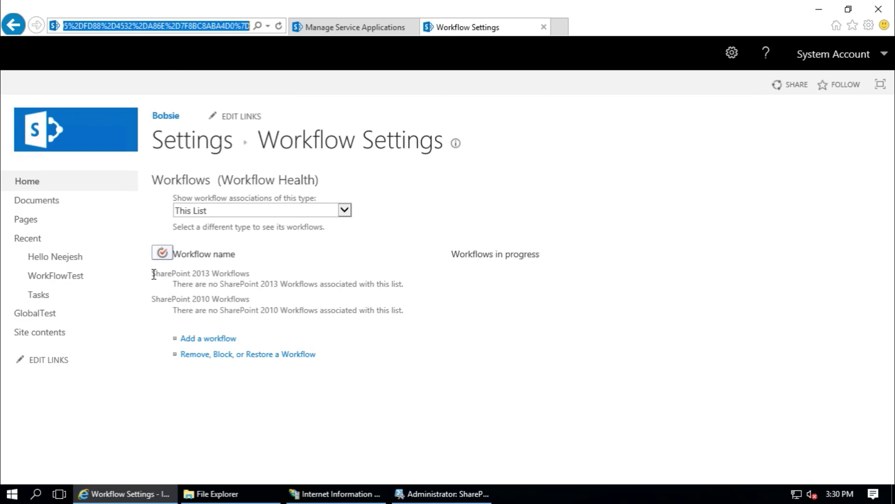
{"action": "left_click_drag", "start_coordinate": [152, 273], "coordinate": [306, 273]}
{"action": "left_click", "coordinate": [330, 275]}
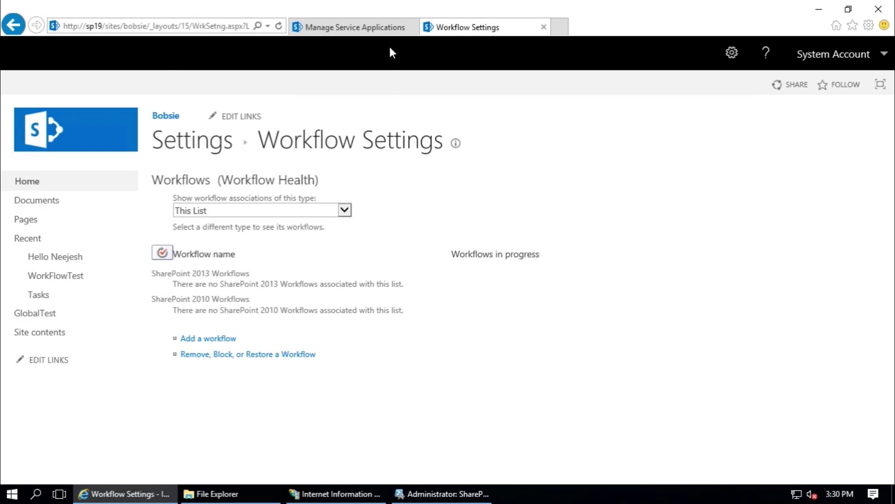
{"action": "left_click", "coordinate": [378, 26]}
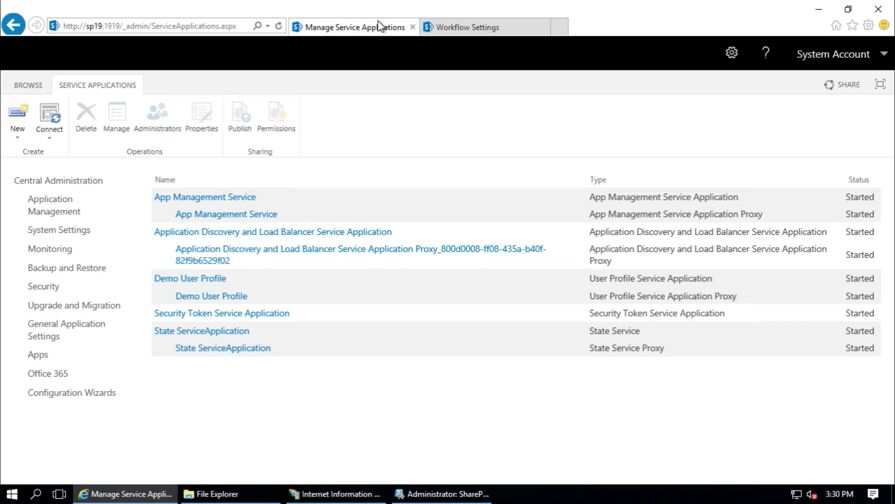
- Reload the service applications list and open Workflow Service Application Proxy to verify 'Workflow is Connected'
{"action": "left_click", "coordinate": [226, 27]}
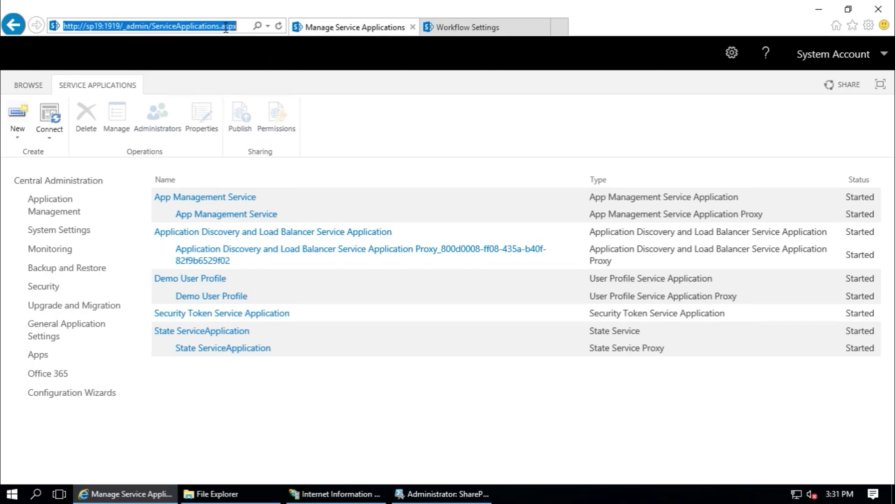
{"action": "key", "text": "Return"}
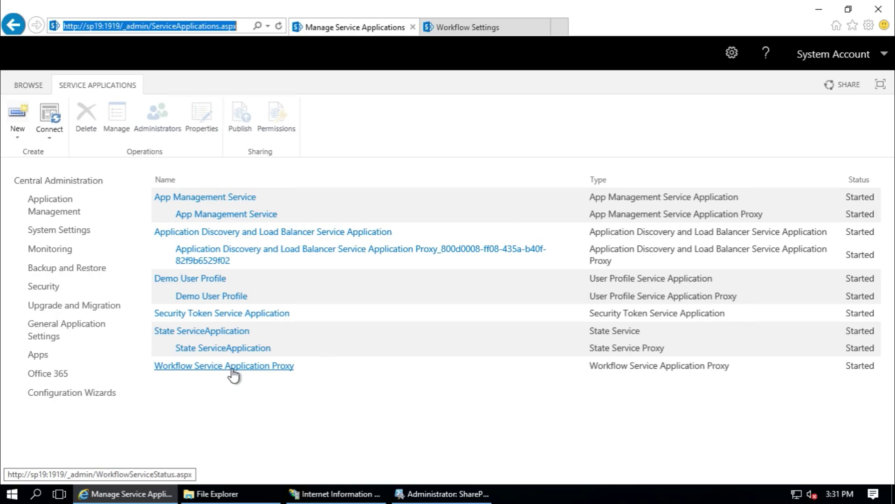
{"action": "left_click", "coordinate": [231, 369]}
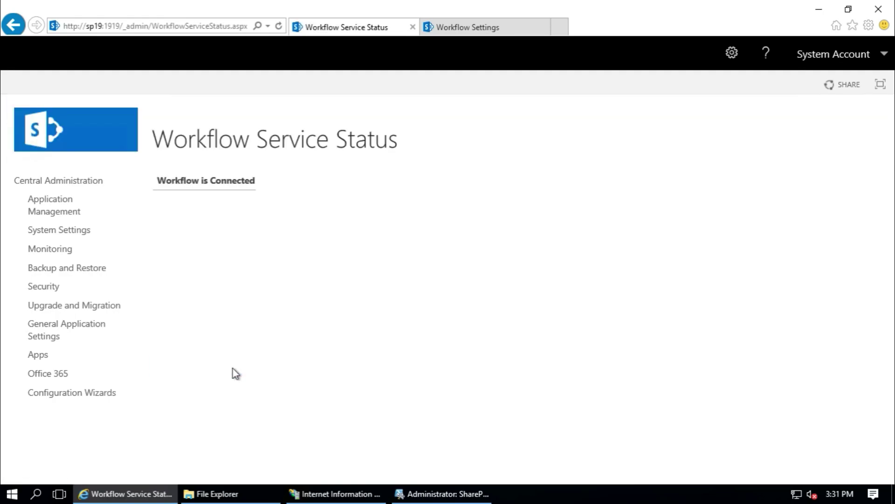
{"action": "triple_click", "coordinate": [183, 186]}
{"action": "left_click", "coordinate": [374, 233]}
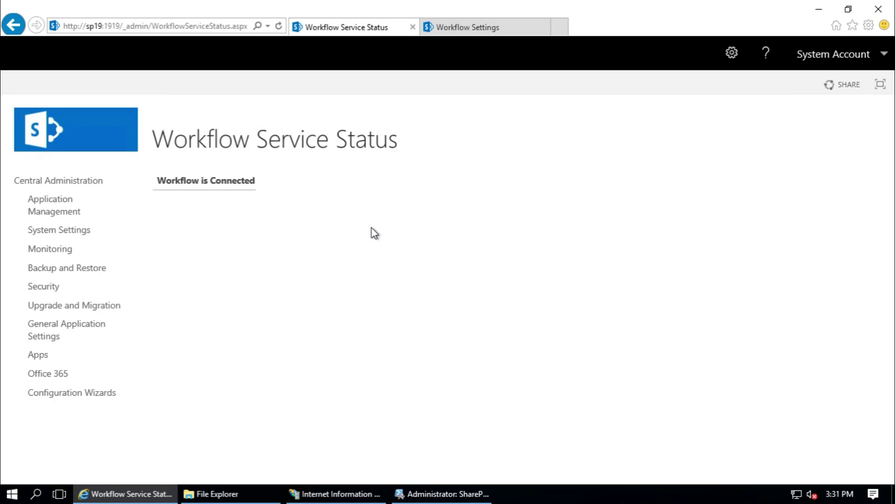